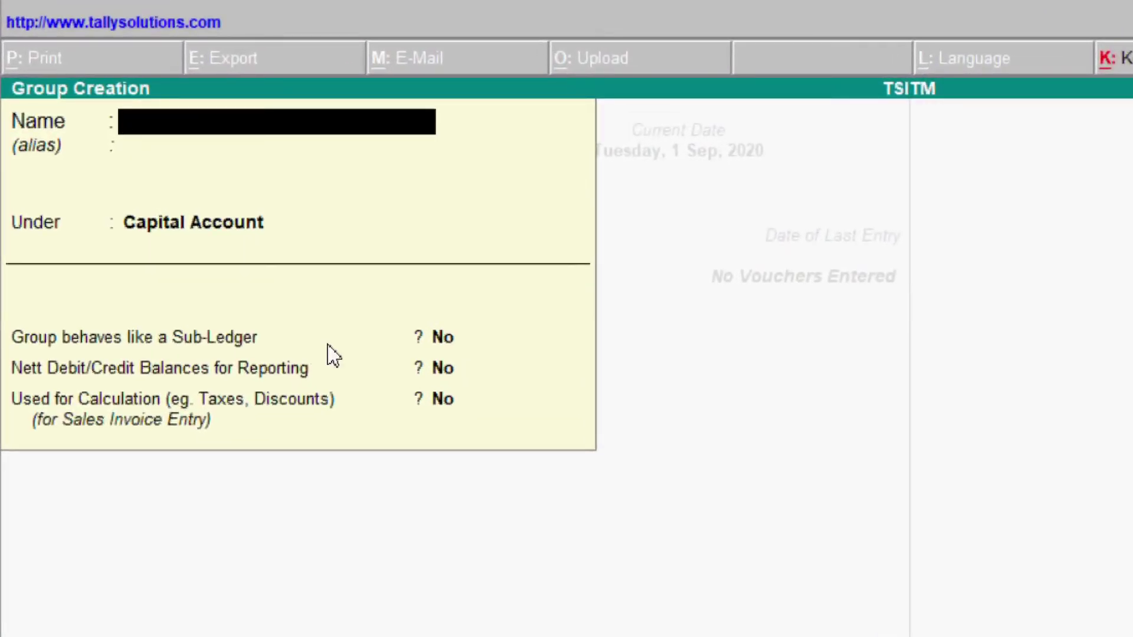
Create a group named Univer under Capital Account, keeping the sub-ledger, nett balance and calculation options at No
type("Univer")
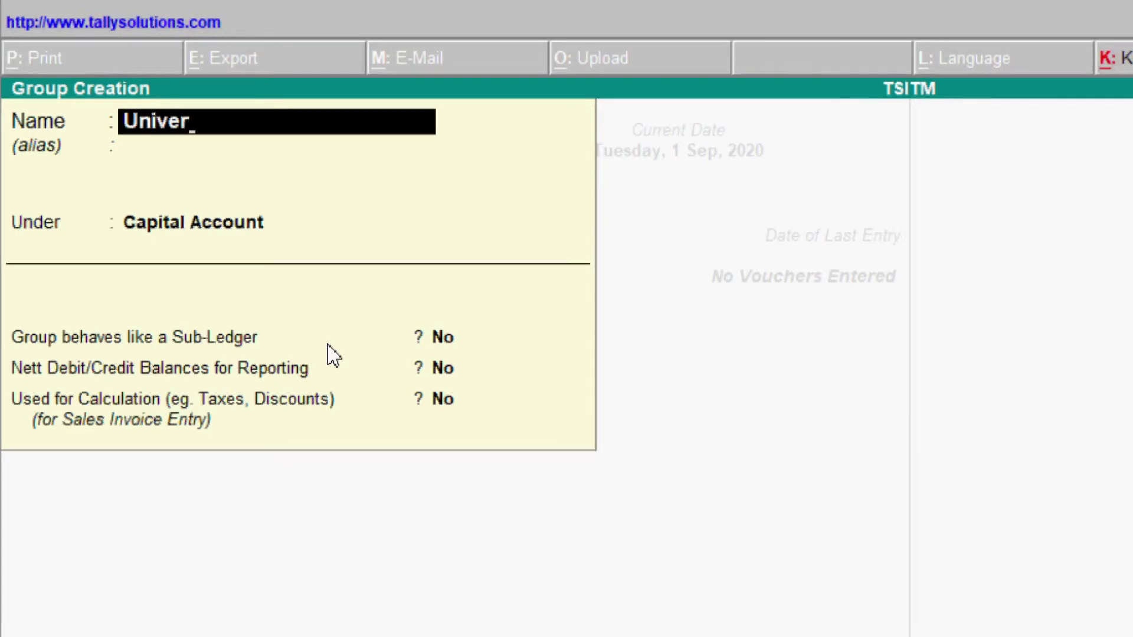
key("Return")
key("Return")
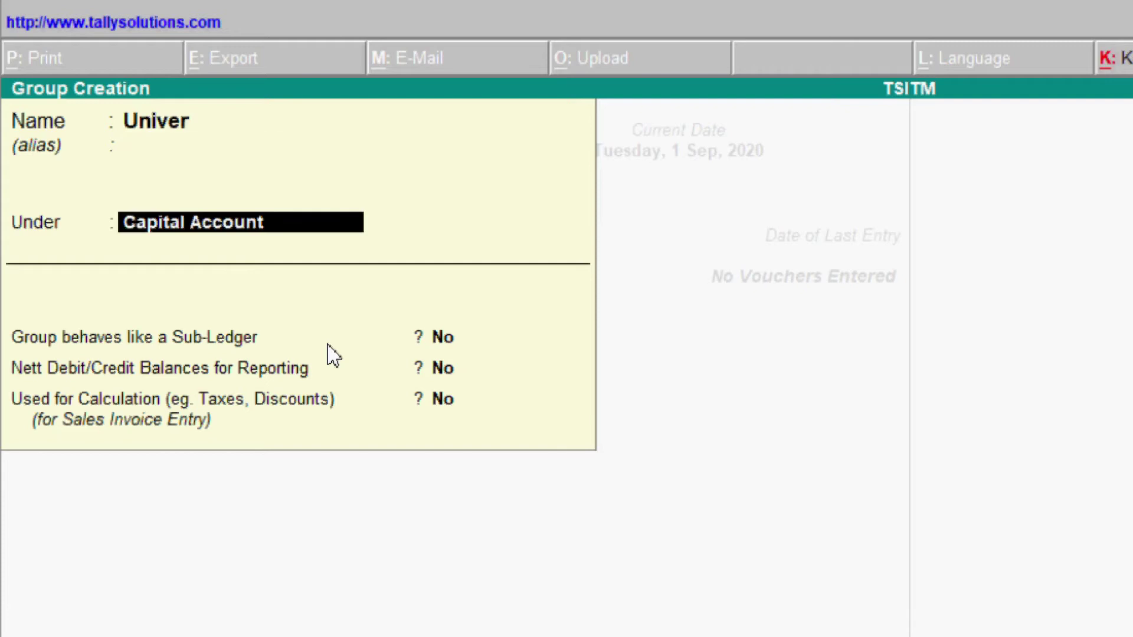
key("Return")
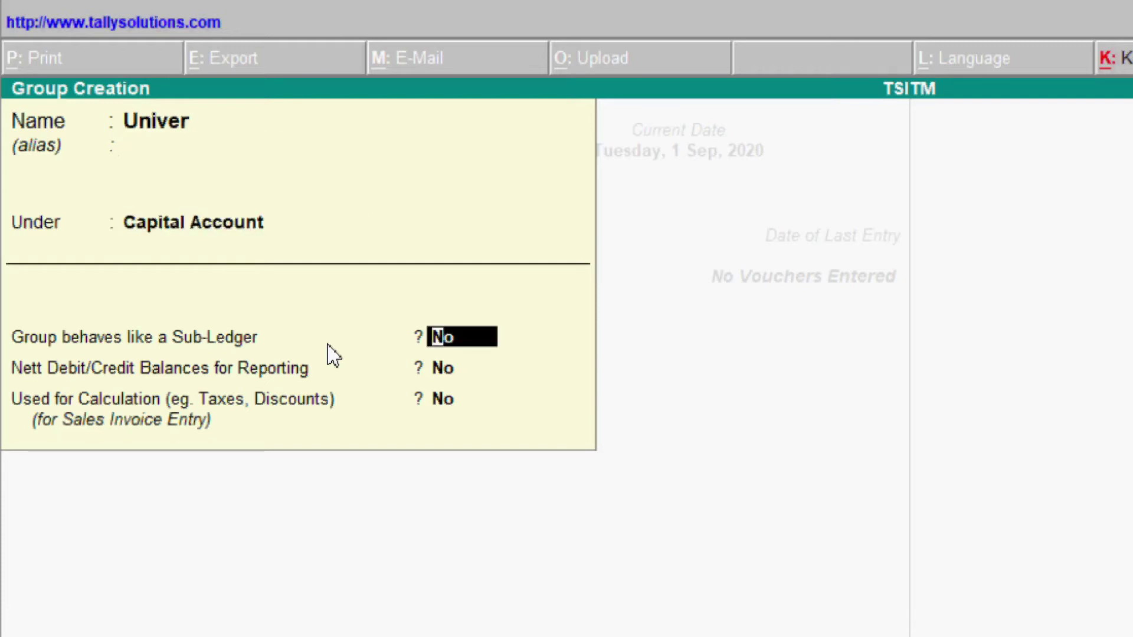
key("Return")
key("Return")
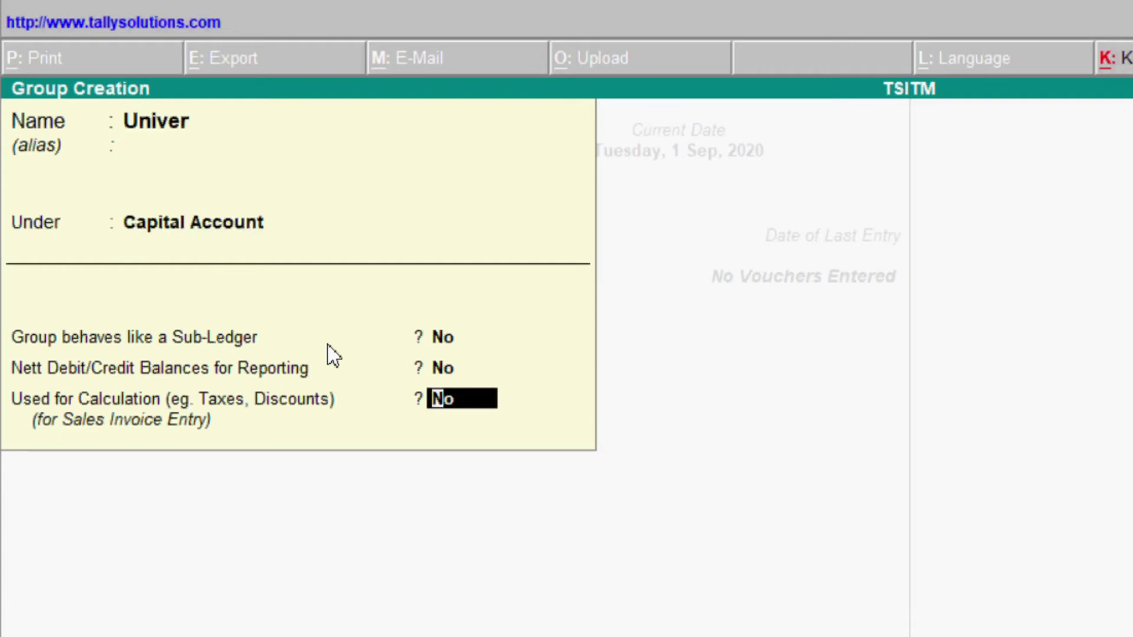
key("Return")
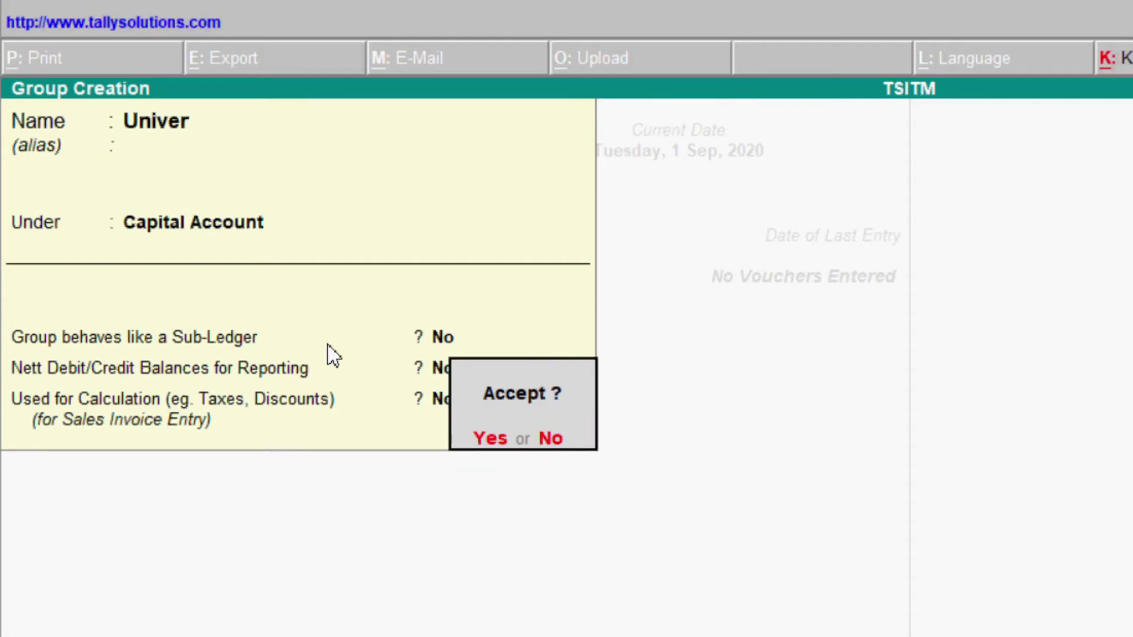
key("n")
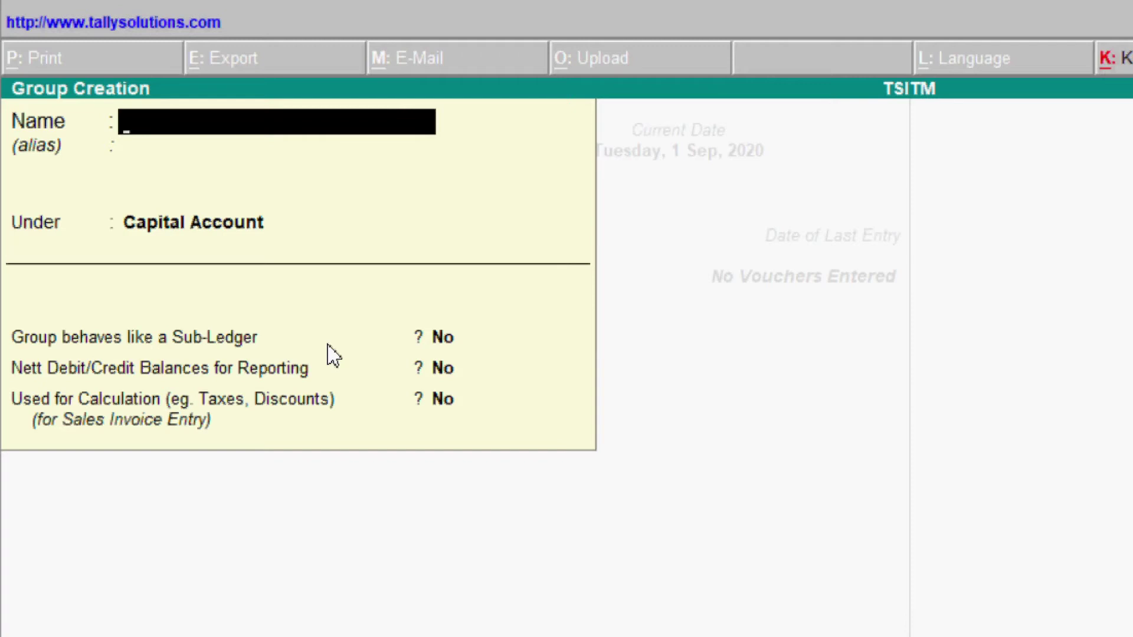
Create another group named Reg under Capital Account with all three options at No, and leave group creation
type("Reg")
key("Return")
key("Return")
key("Return")
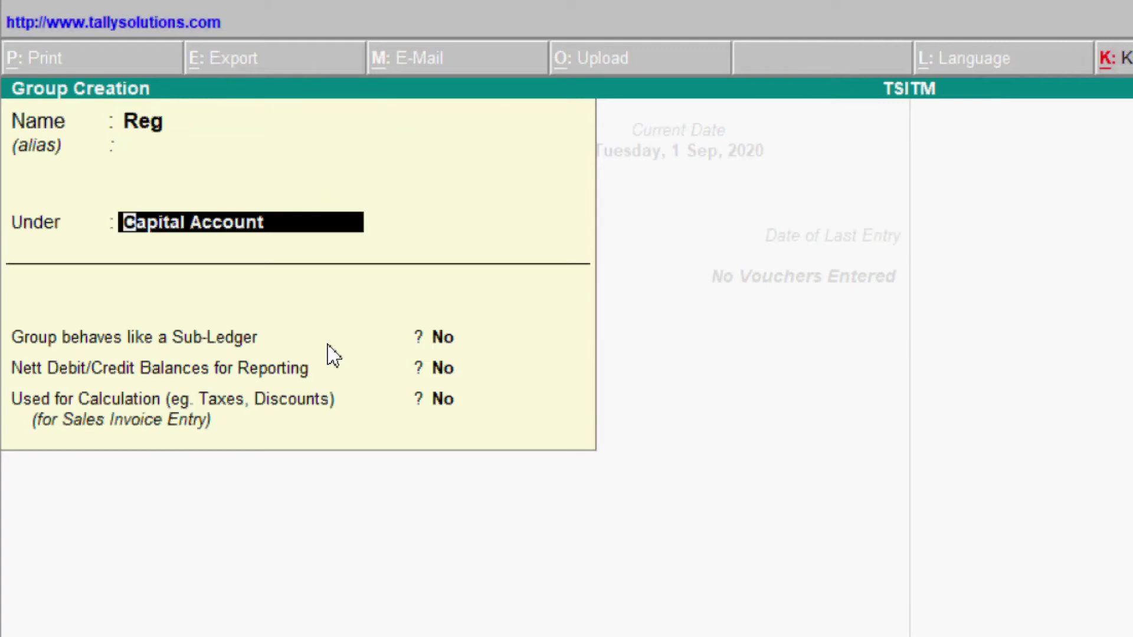
key("Return")
key("Return")
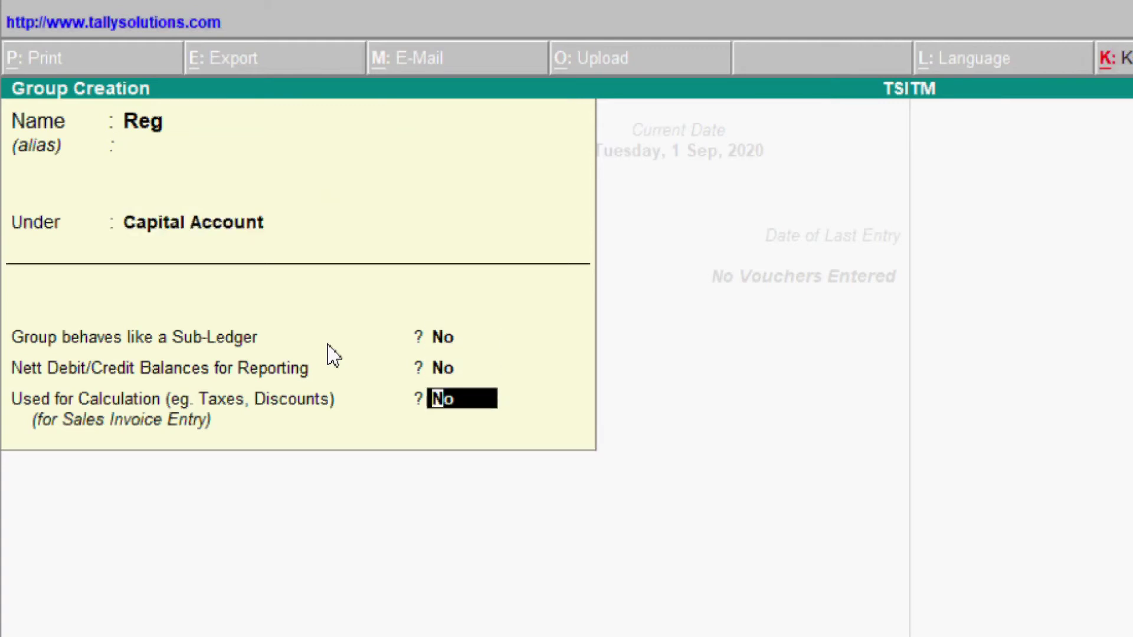
key("Return")
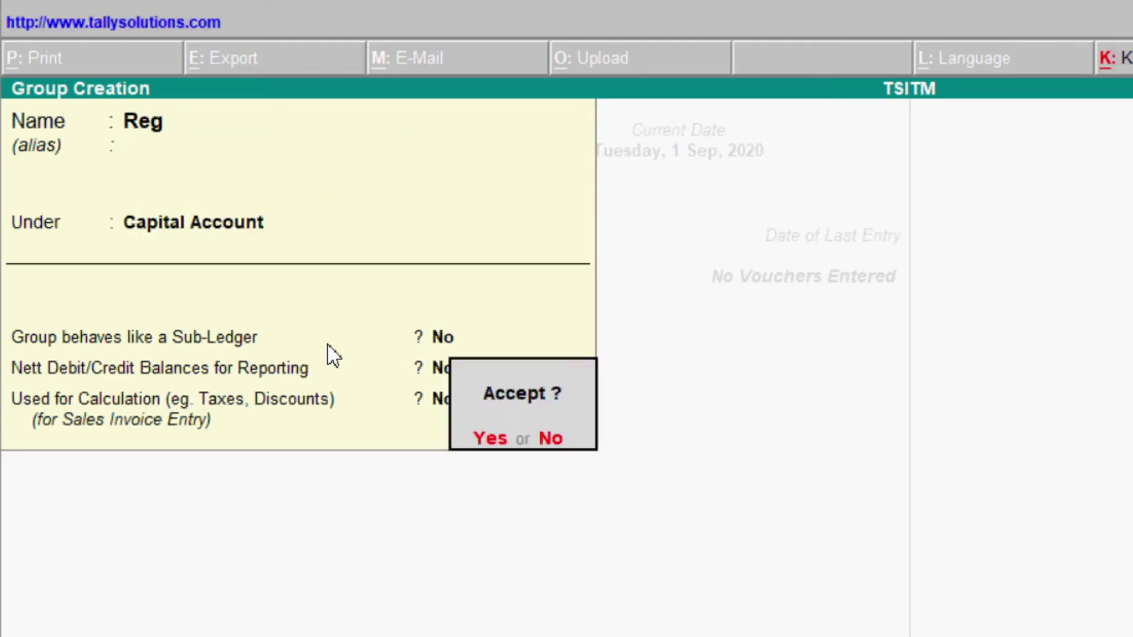
key("Return")
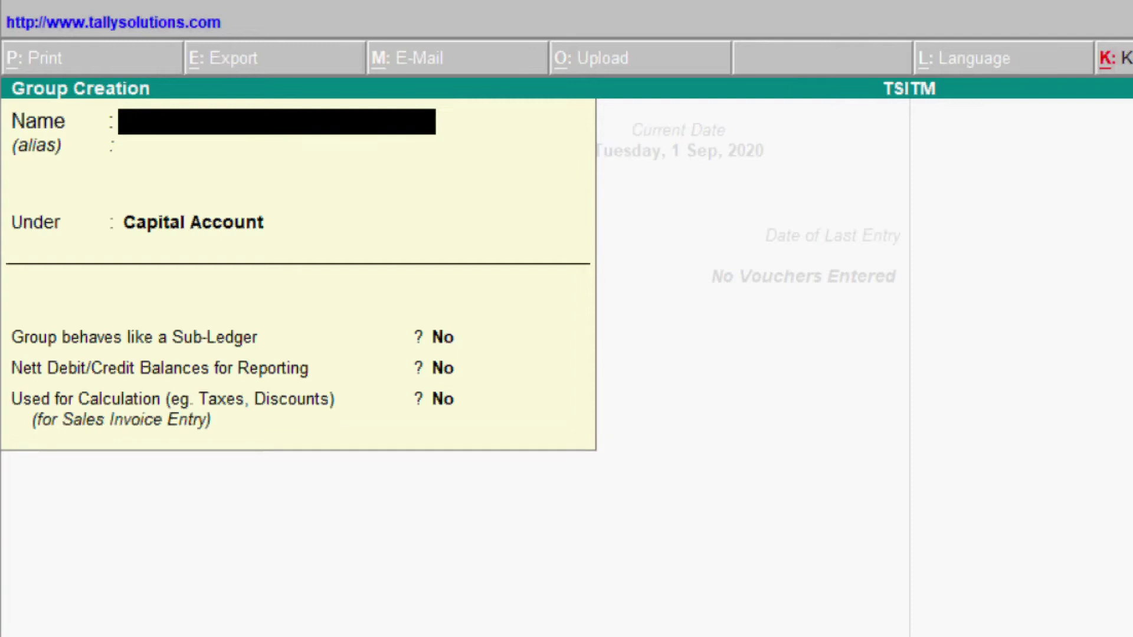
key("Escape")
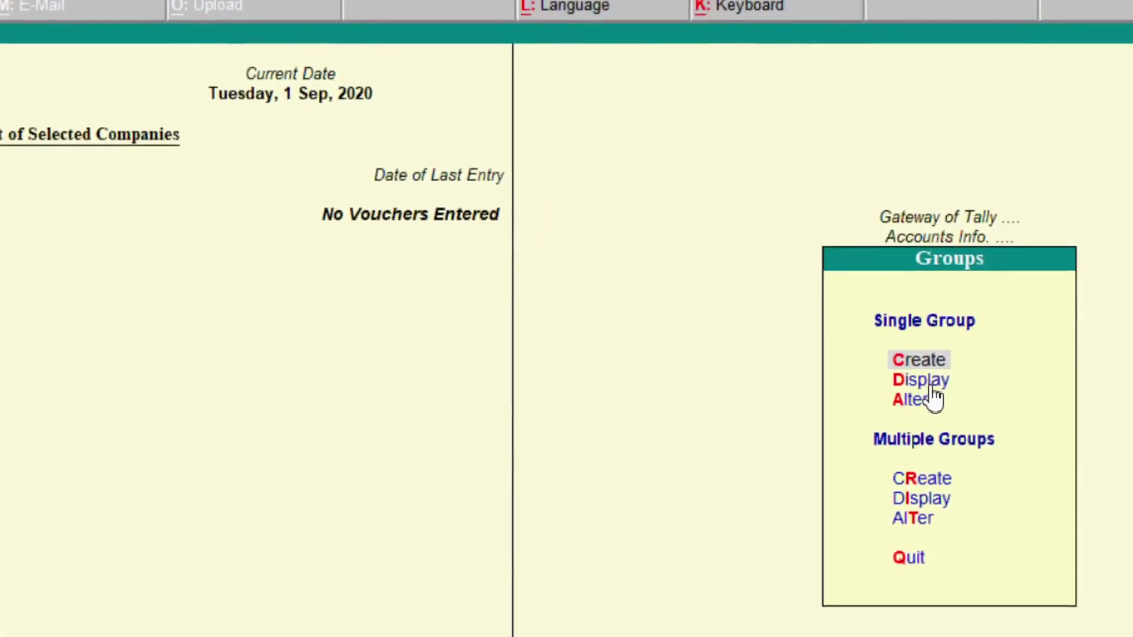
Look up the groups starting with U in the single-group display list, then return to the Groups menu
key("Return")
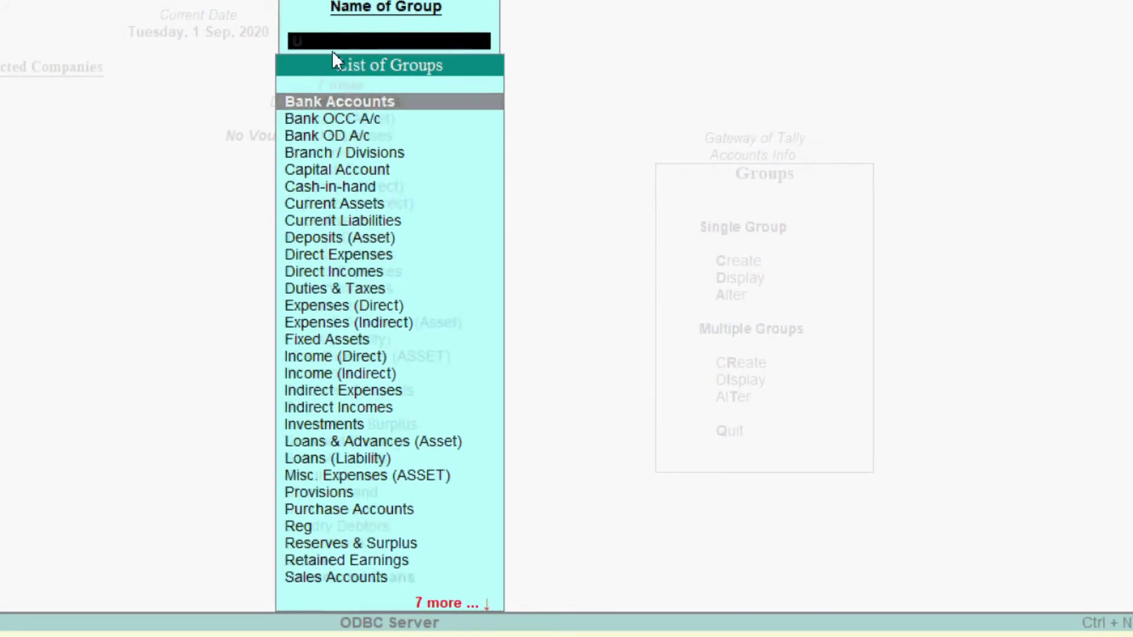
type("U")
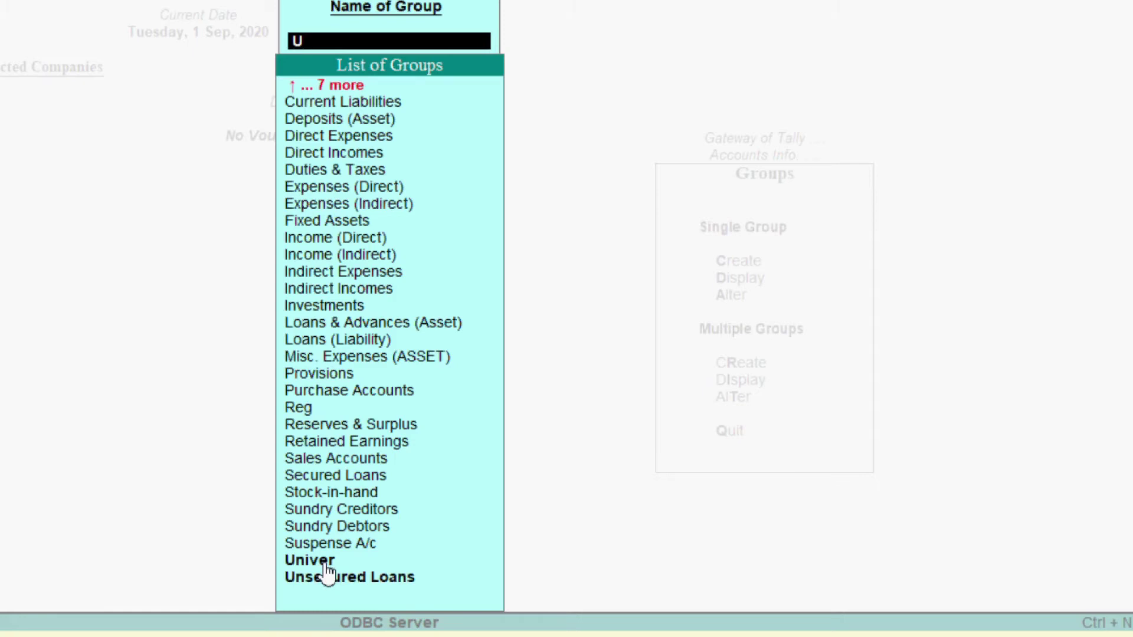
key("Escape")
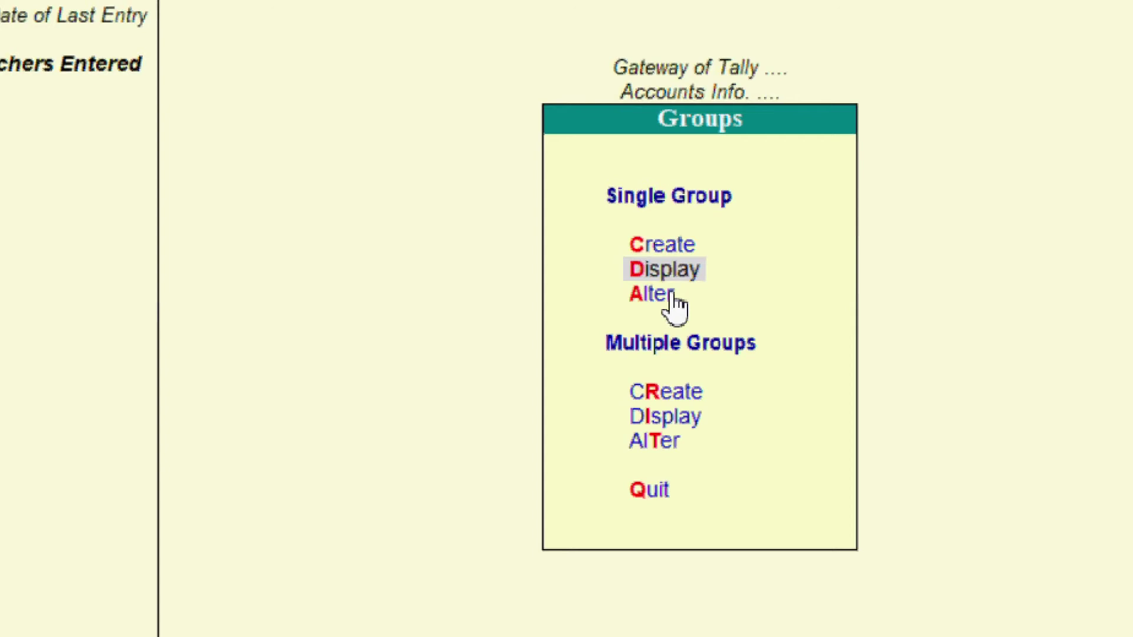
Alter the single group Reg, renaming it Rege and keeping its other settings, and return to the Groups menu
left_click(671, 304)
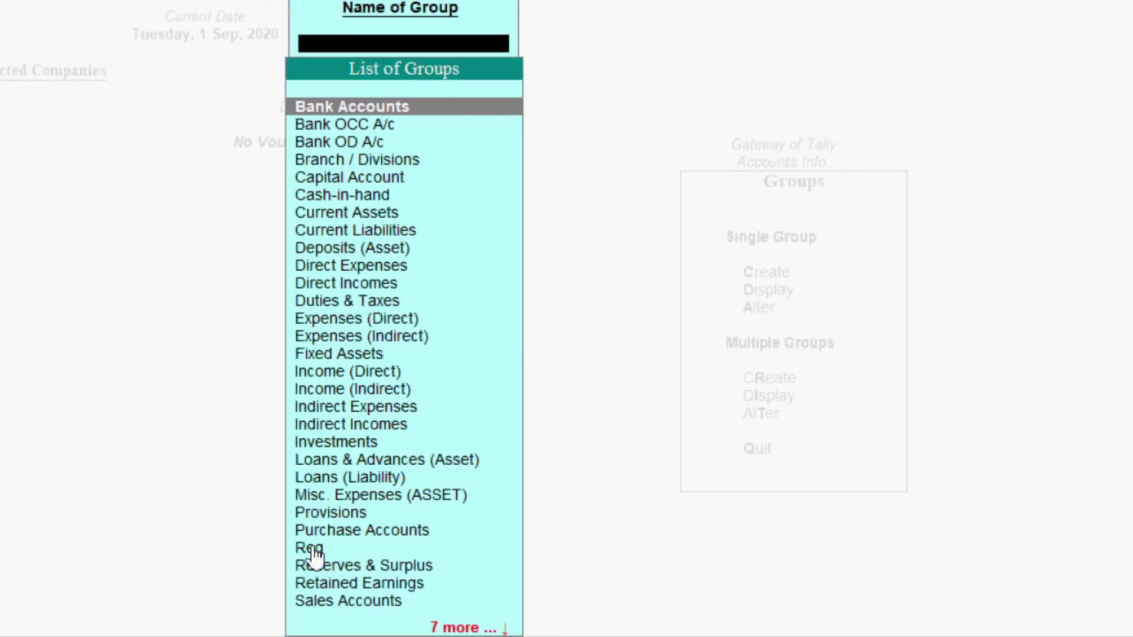
left_click(315, 555)
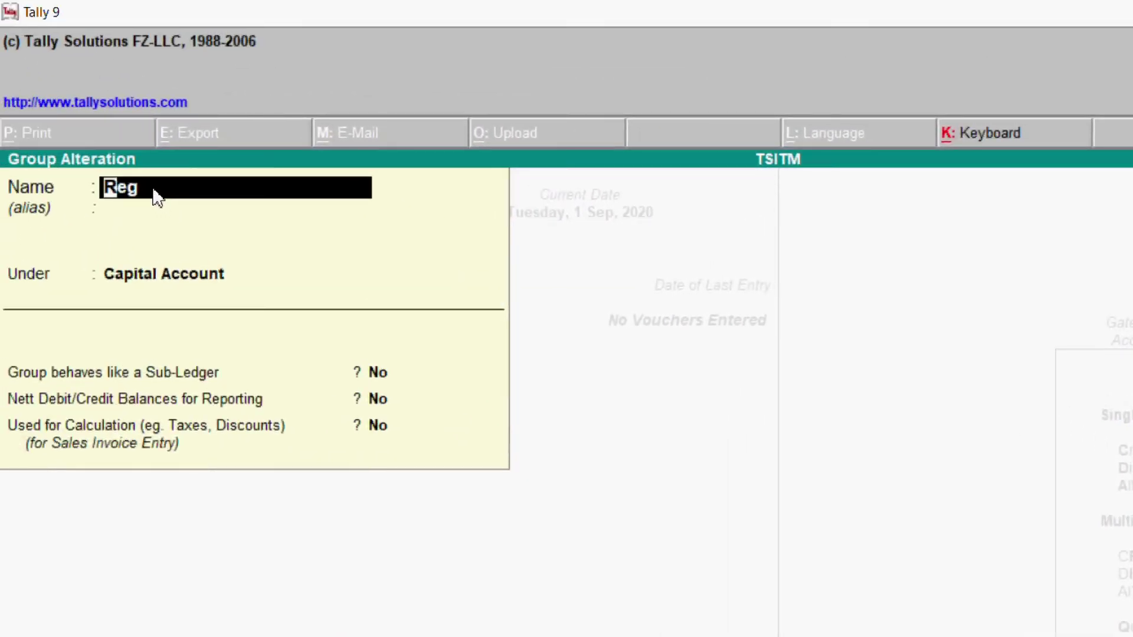
key("BackSpace")
type("ge")
key("Return")
key("Return")
key("Return")
key("Return")
key("Return")
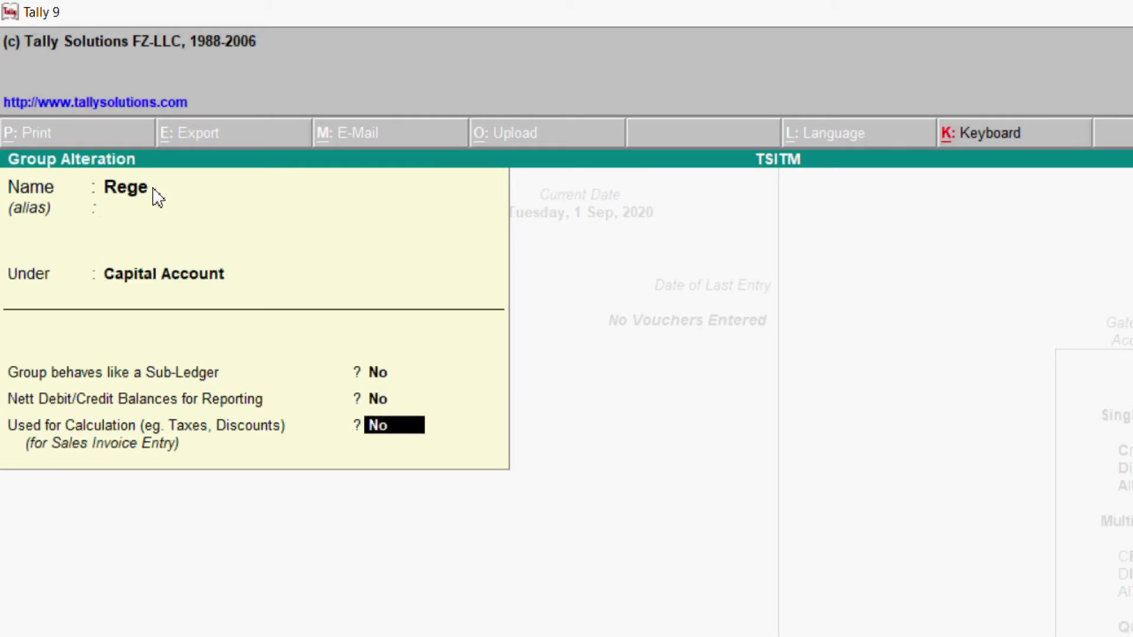
key("Return")
key("Return")
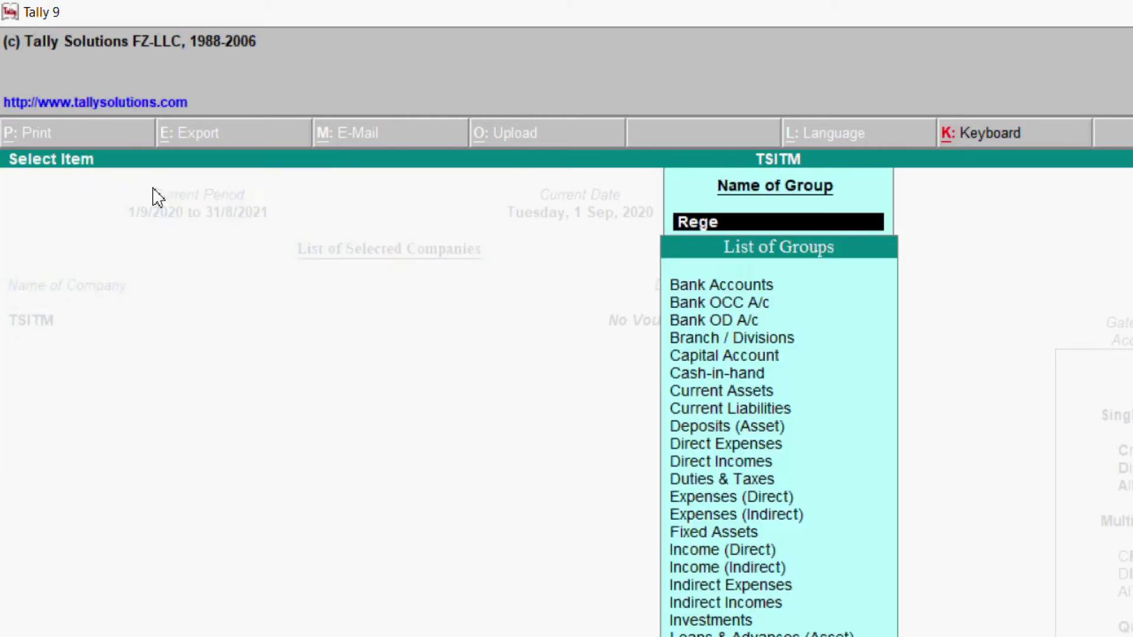
key("Escape")
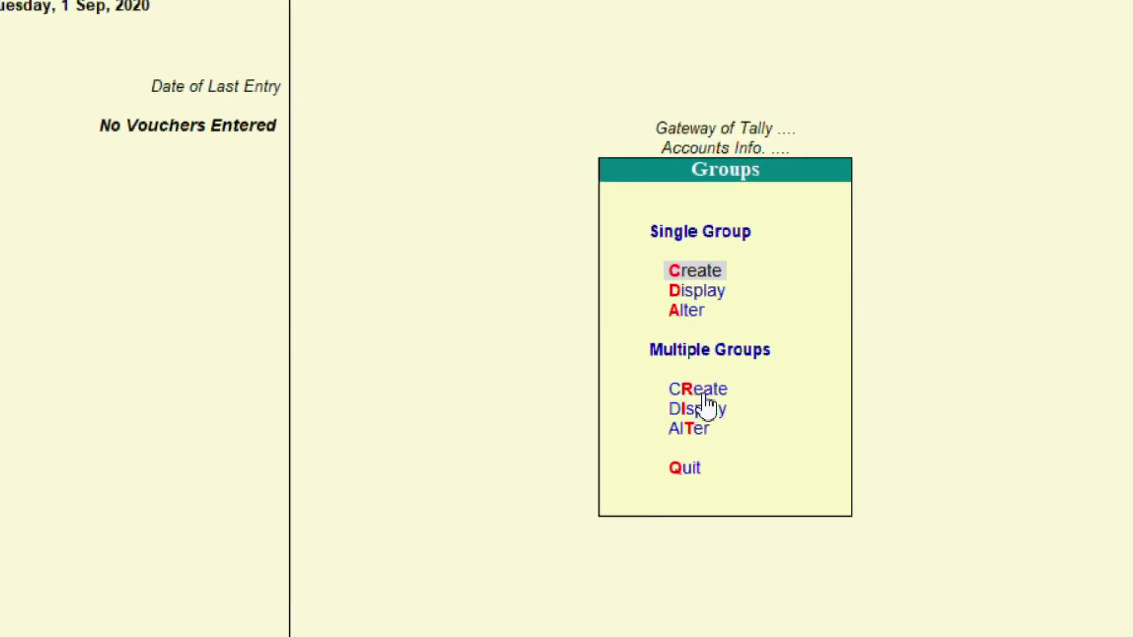
Start creating multiple groups under Capital Account and enter University as the first group
left_click(706, 395)
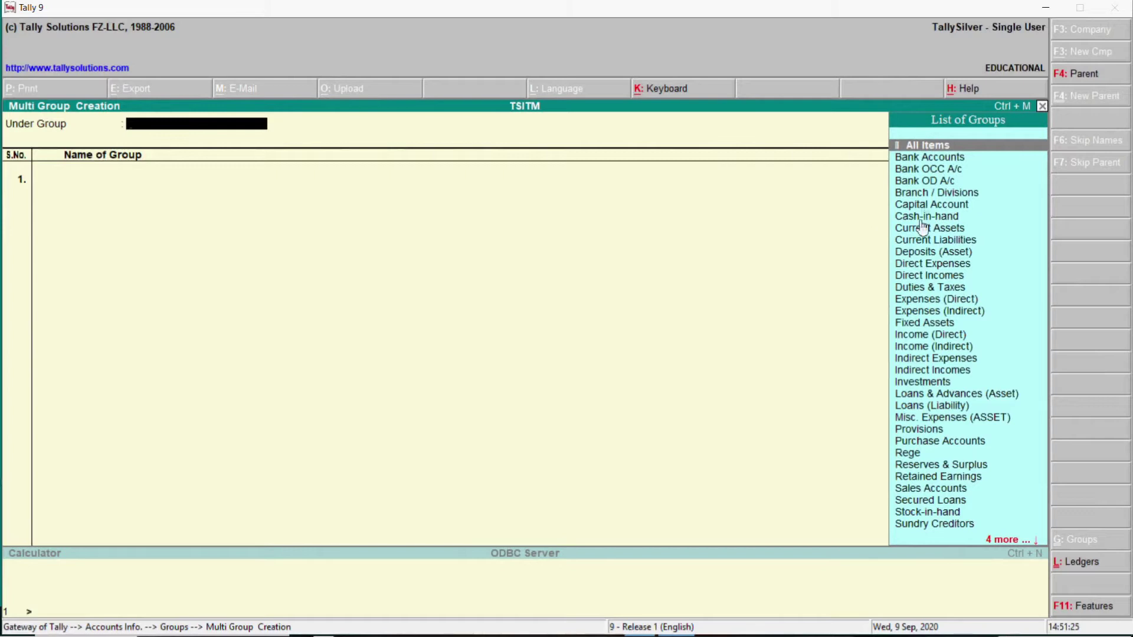
left_click(918, 204)
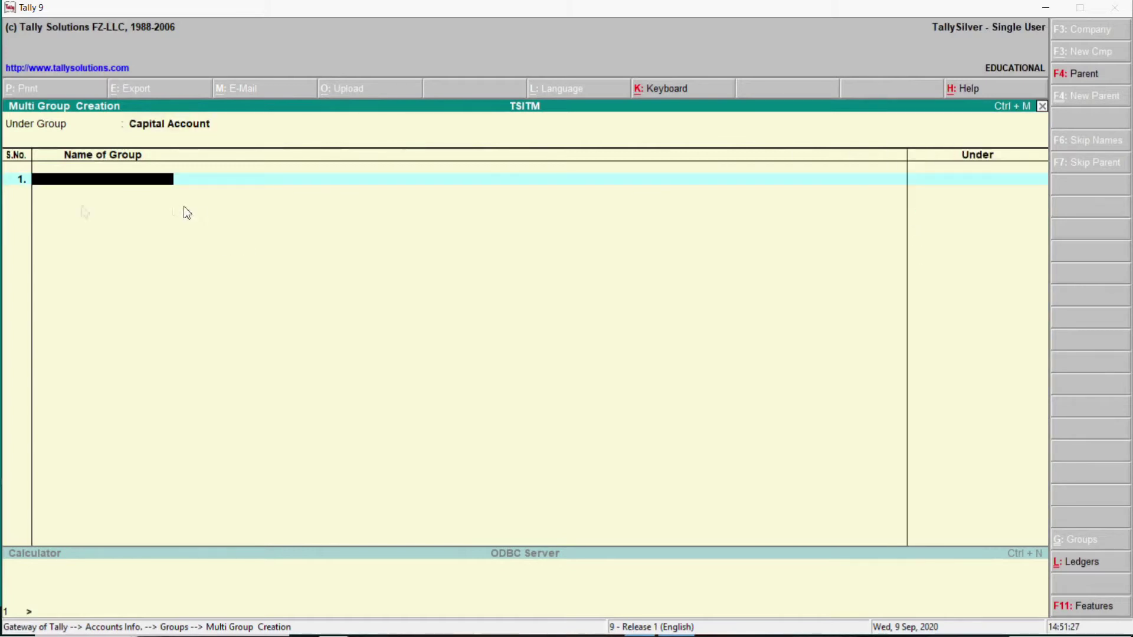
type("U")
type("niversity")
key("Return")
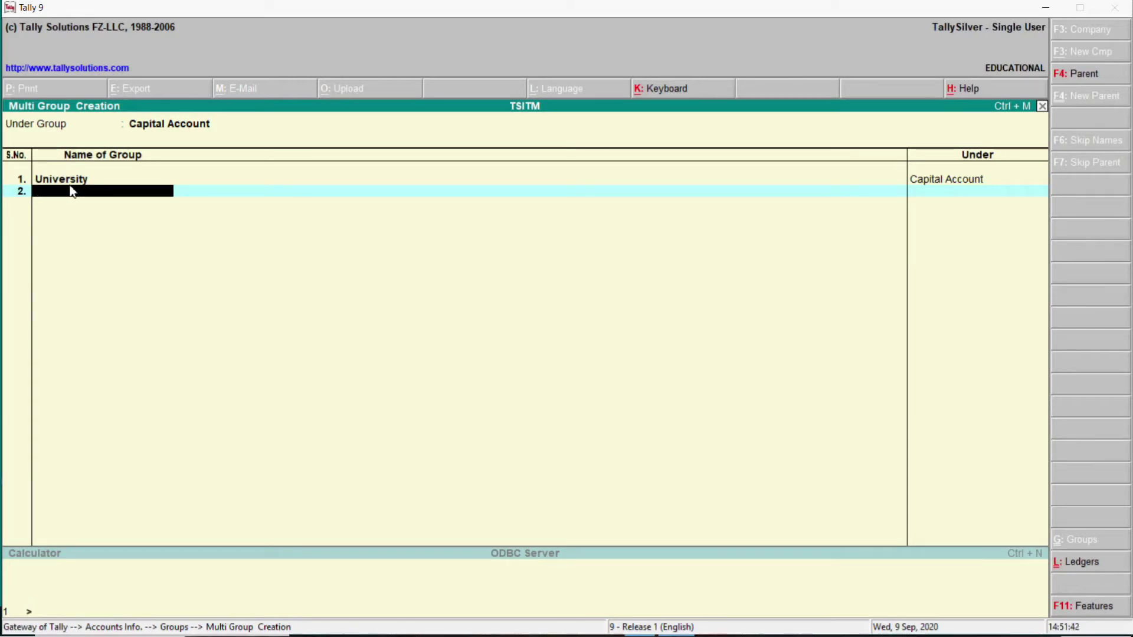
Add NIELIT and Regular as the second and third groups under Capital Account and save the list
type("N")
type("IELIT")
key("Return")
type("R")
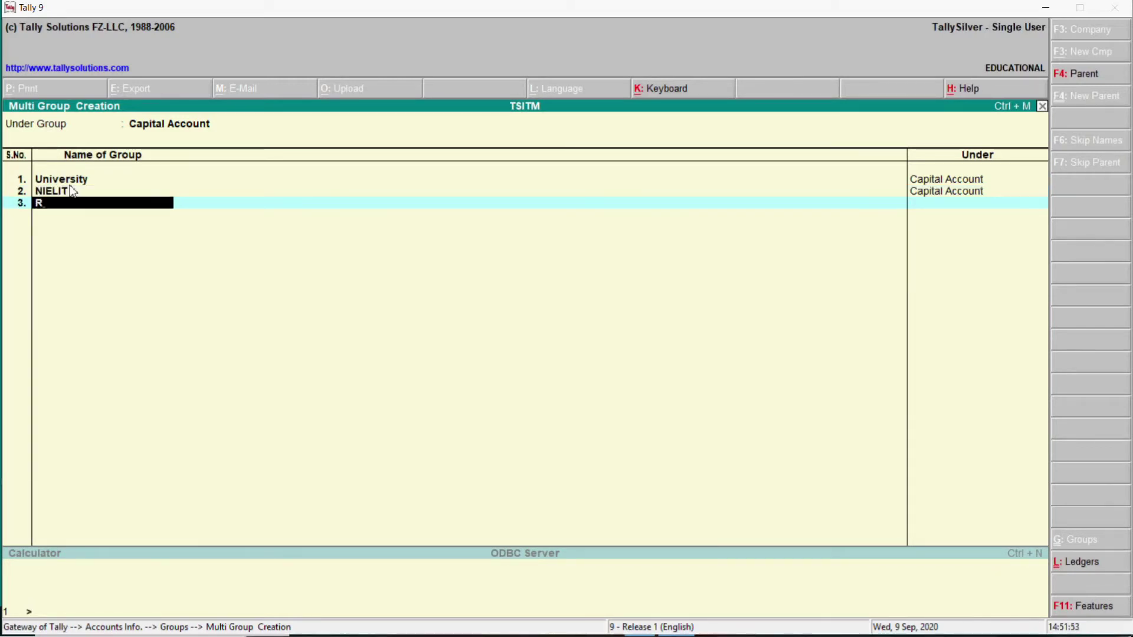
type("egular")
key("Return")
key("Return")
key("Return")
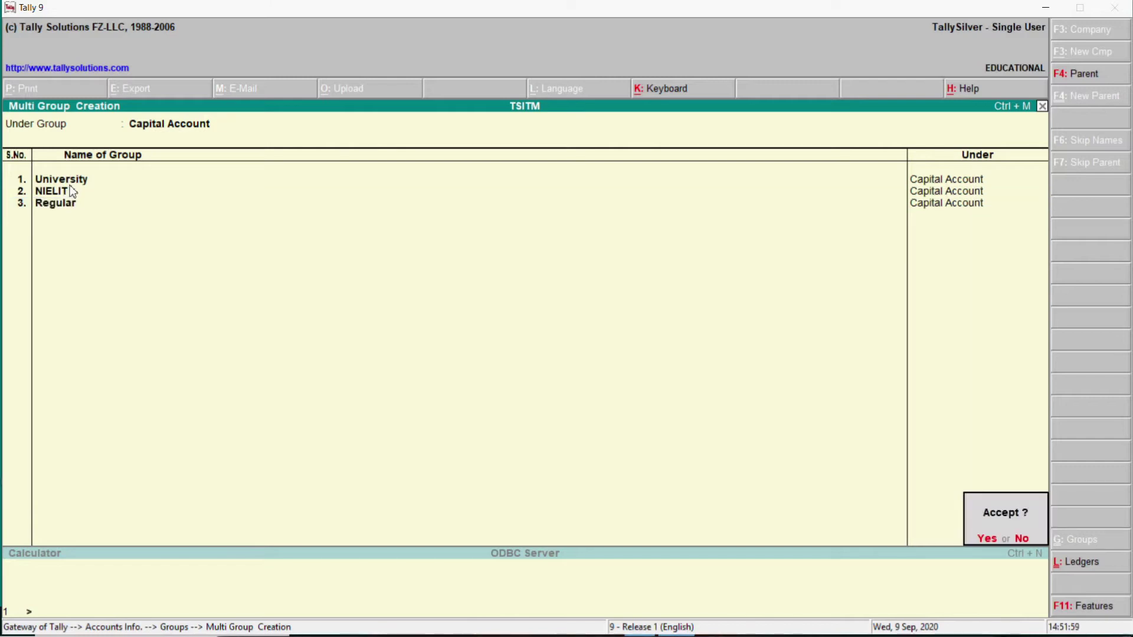
key("Return")
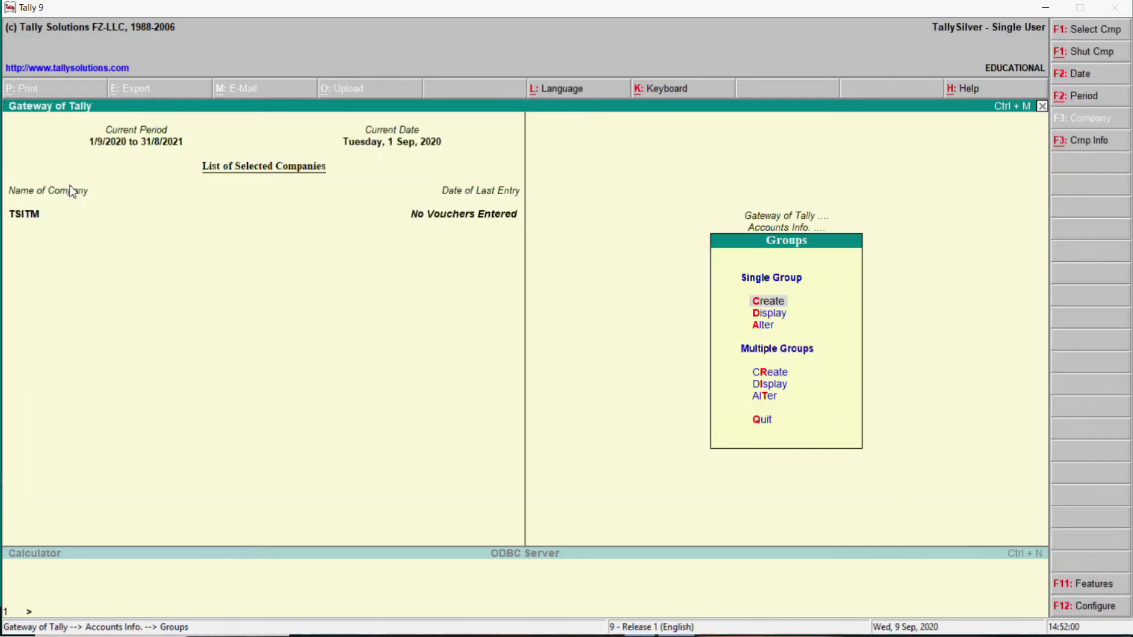
Look up the groups starting with U in the multiple-groups display list and close it
left_click(787, 388)
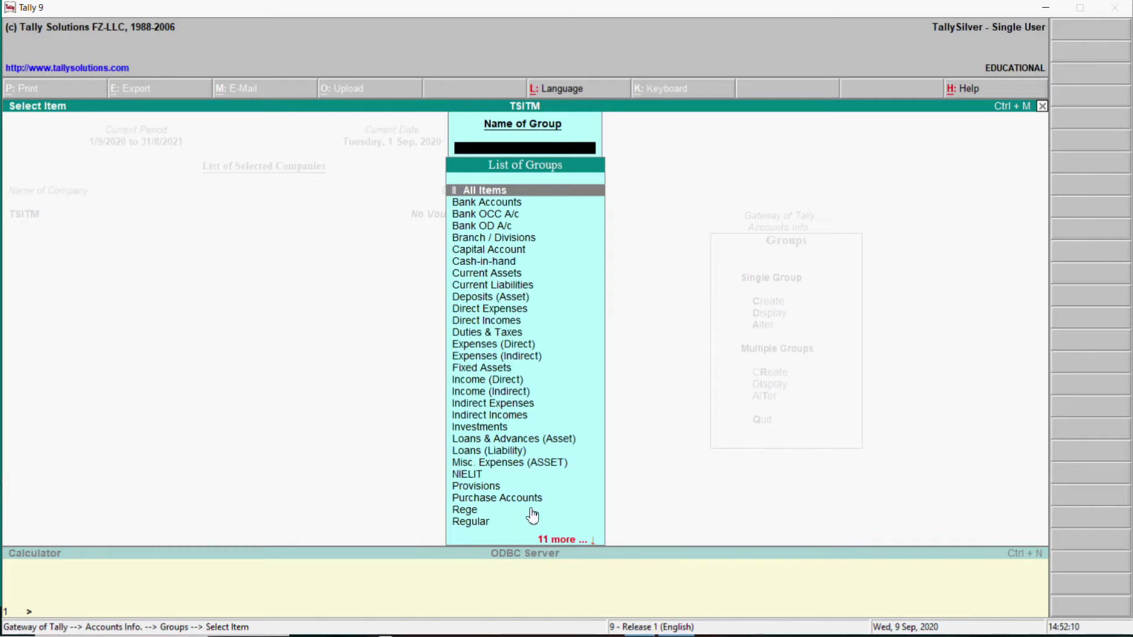
type("U")
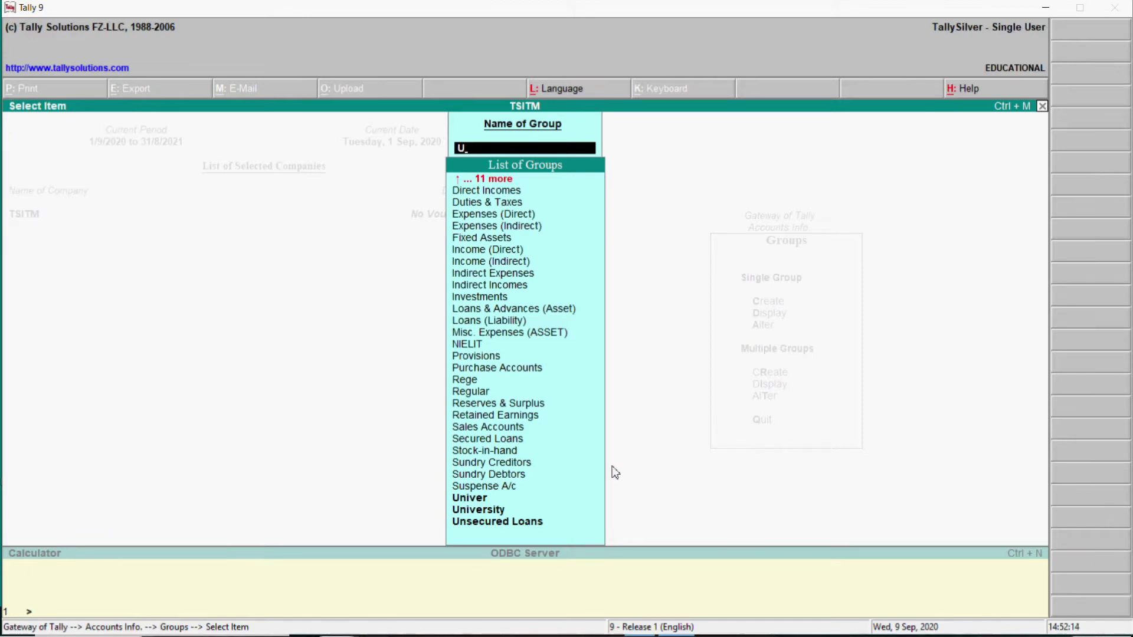
left_click(1043, 108)
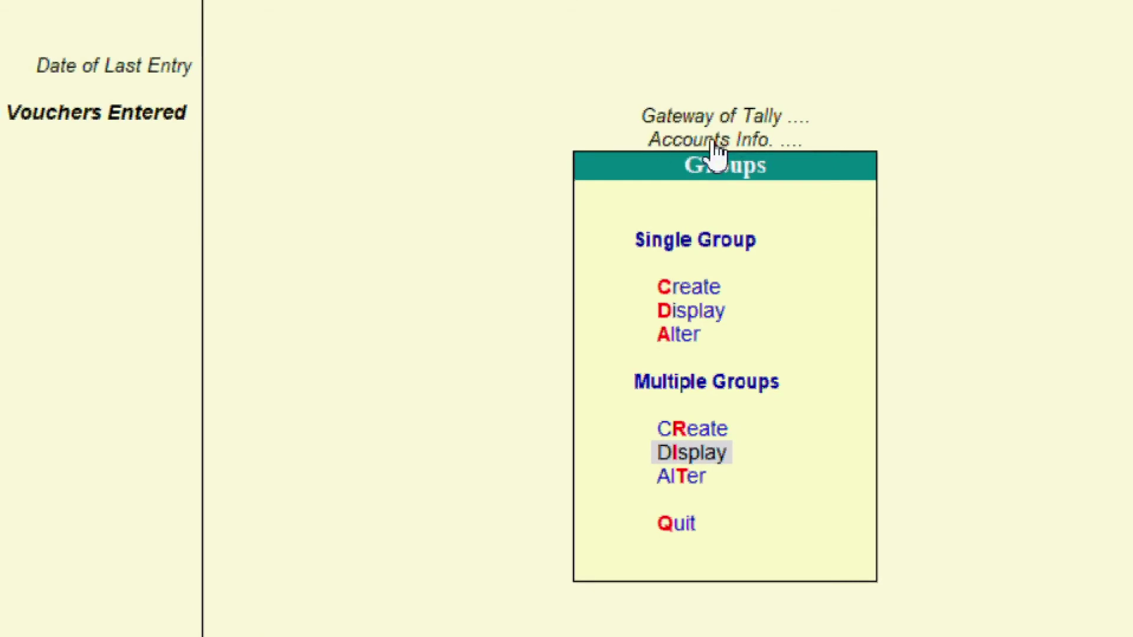
Start a single ledger named Univ under Capital Account, leaving the alias blank and inventory values affected at No
left_click(705, 141)
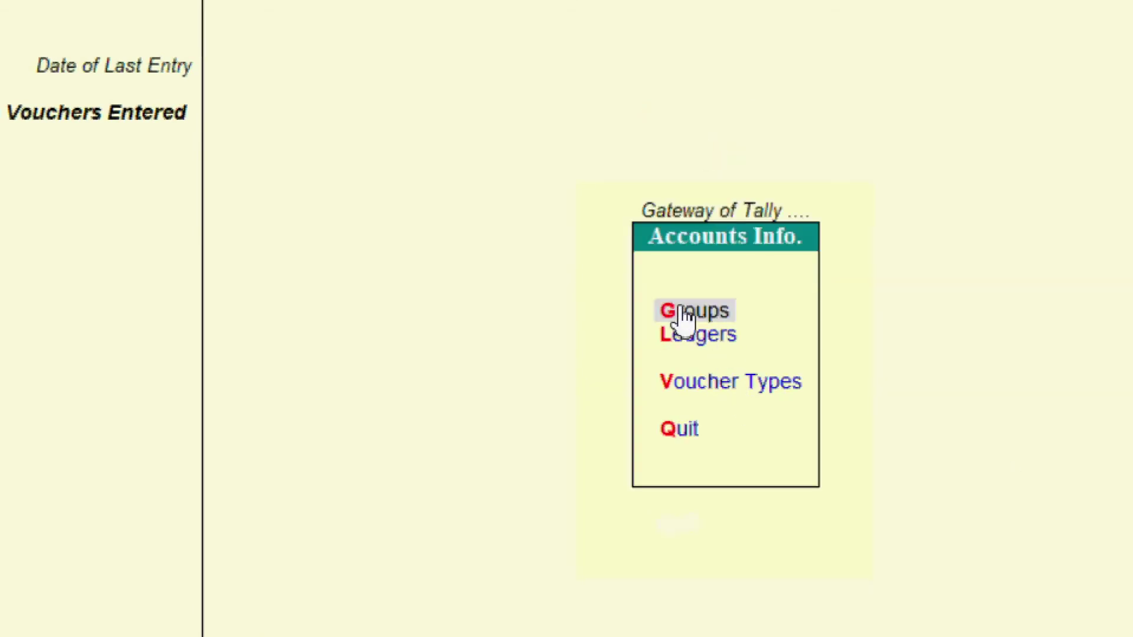
left_click(703, 343)
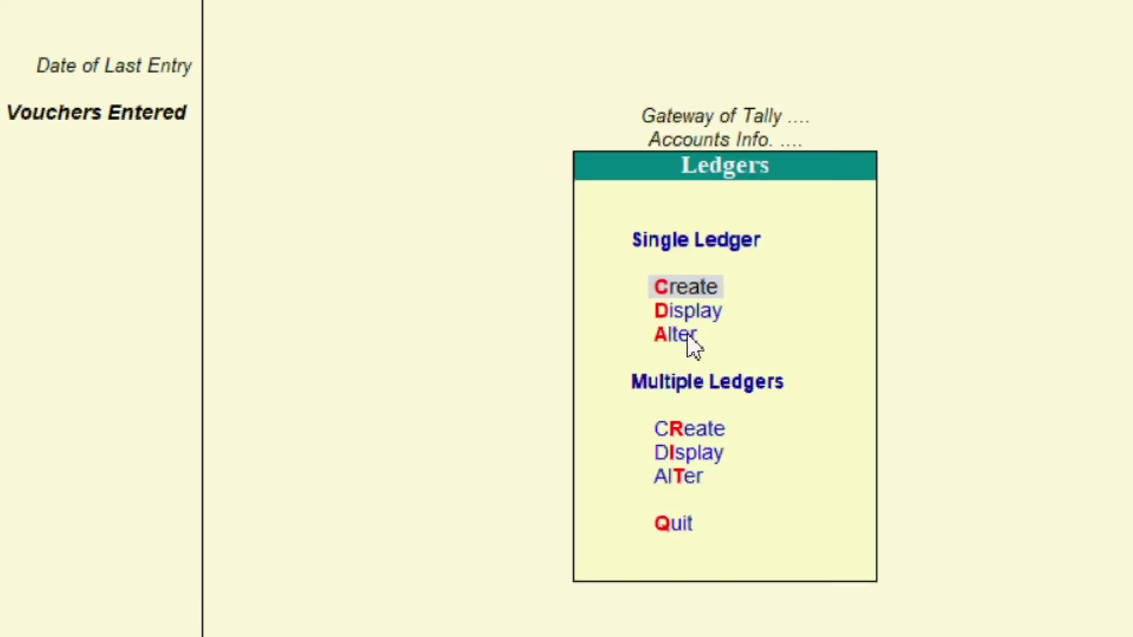
left_click(687, 287)
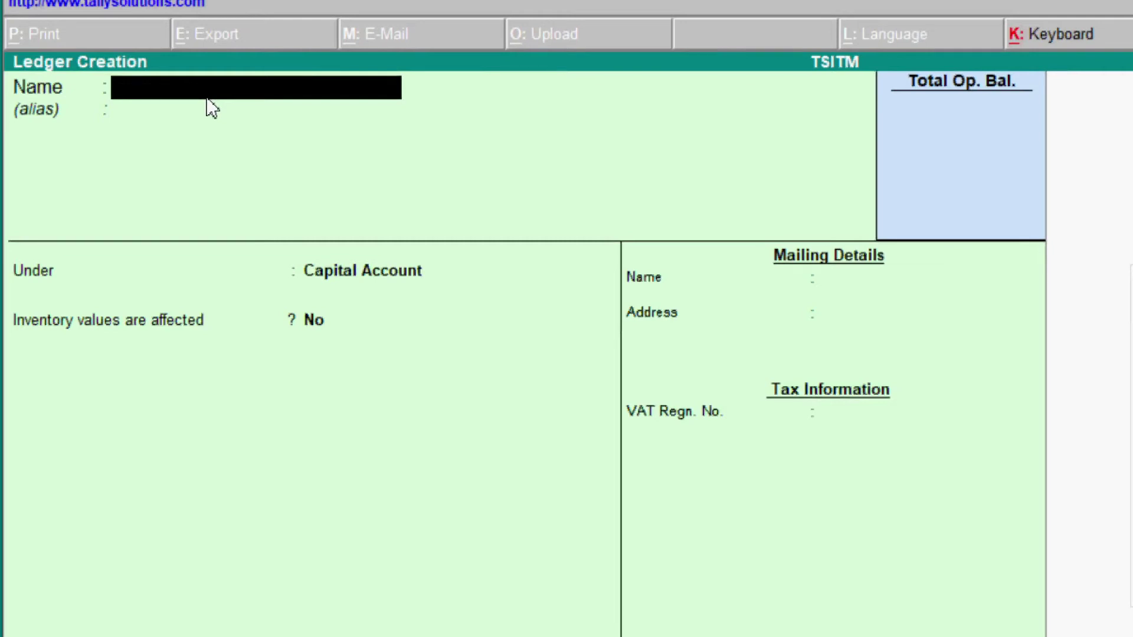
type("Univ")
key("Return")
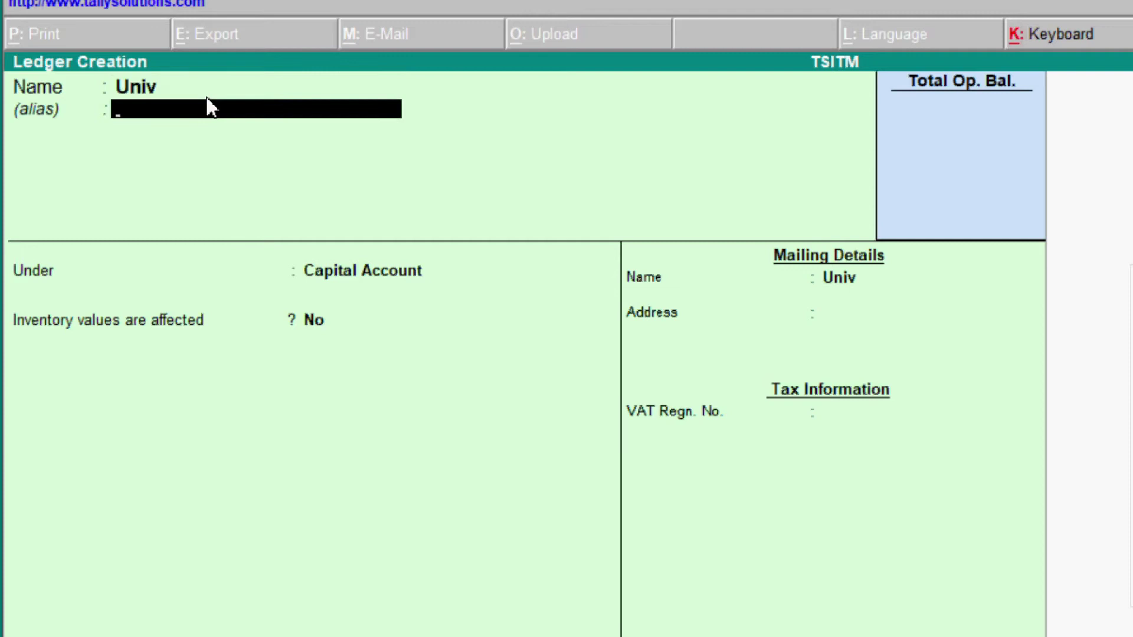
key("Return")
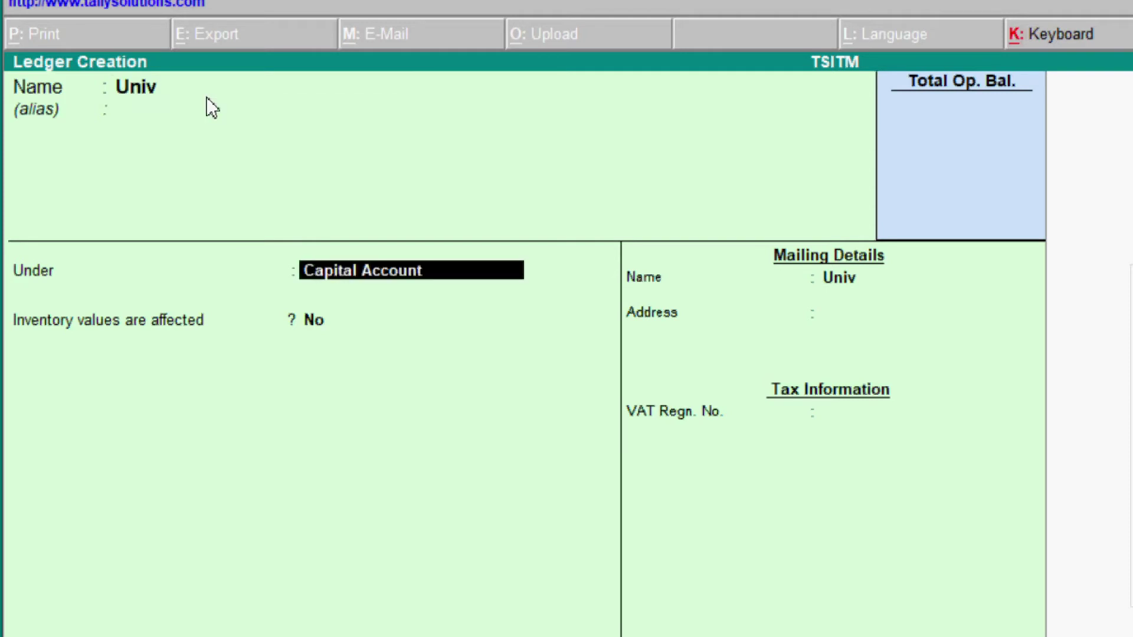
key("Return")
key("Return")
key("Return")
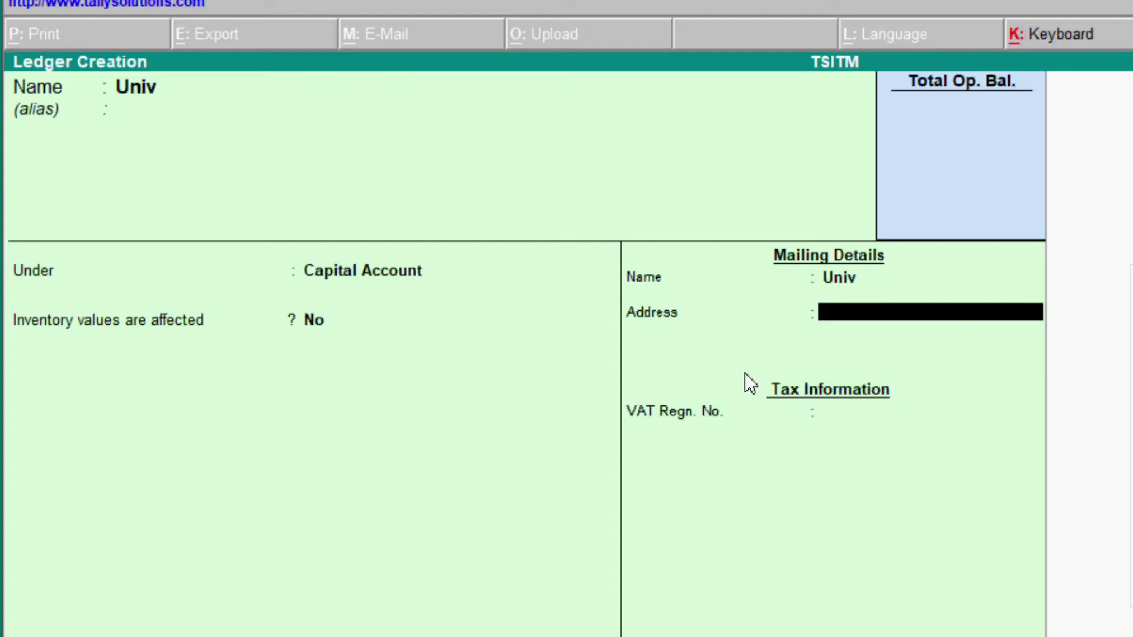
Leave Univ's address and VAT number blank, set its opening balance to 3,000 Cr, and save it before returning to the Ledgers menu
left_click(840, 306)
left_click(805, 411)
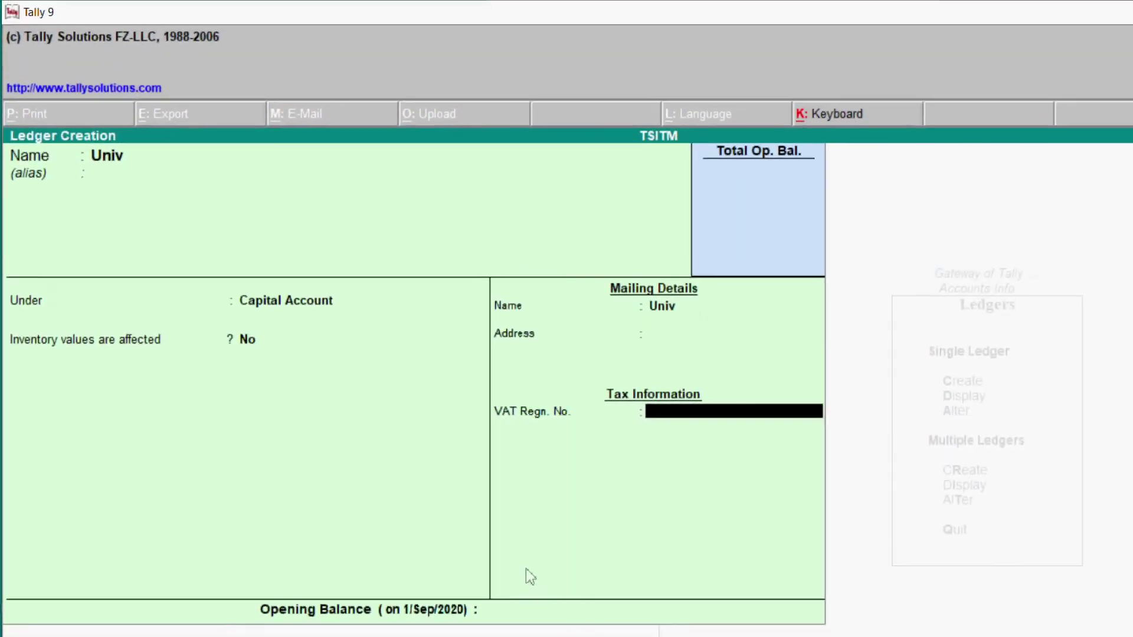
key("Return")
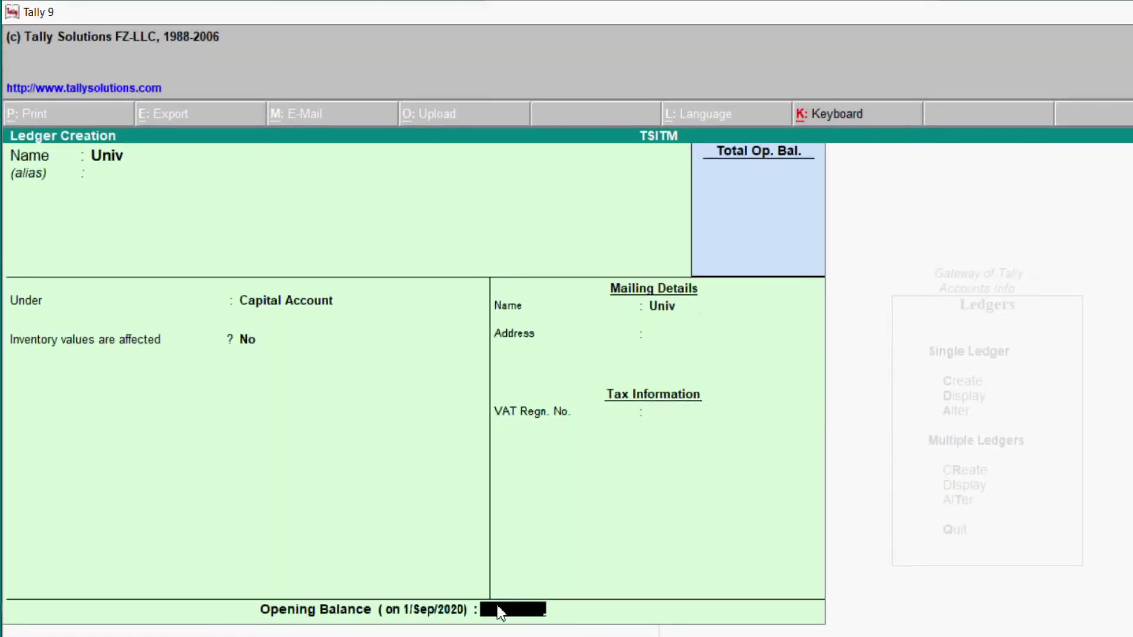
type("300")
key("Return")
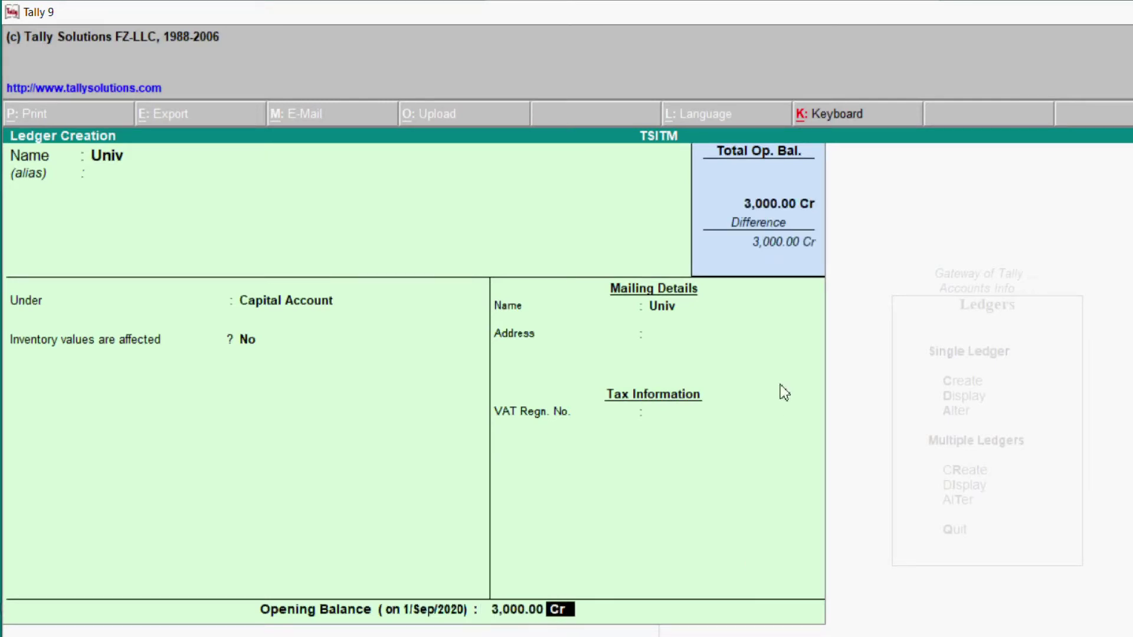
key("Return")
left_click(761, 613)
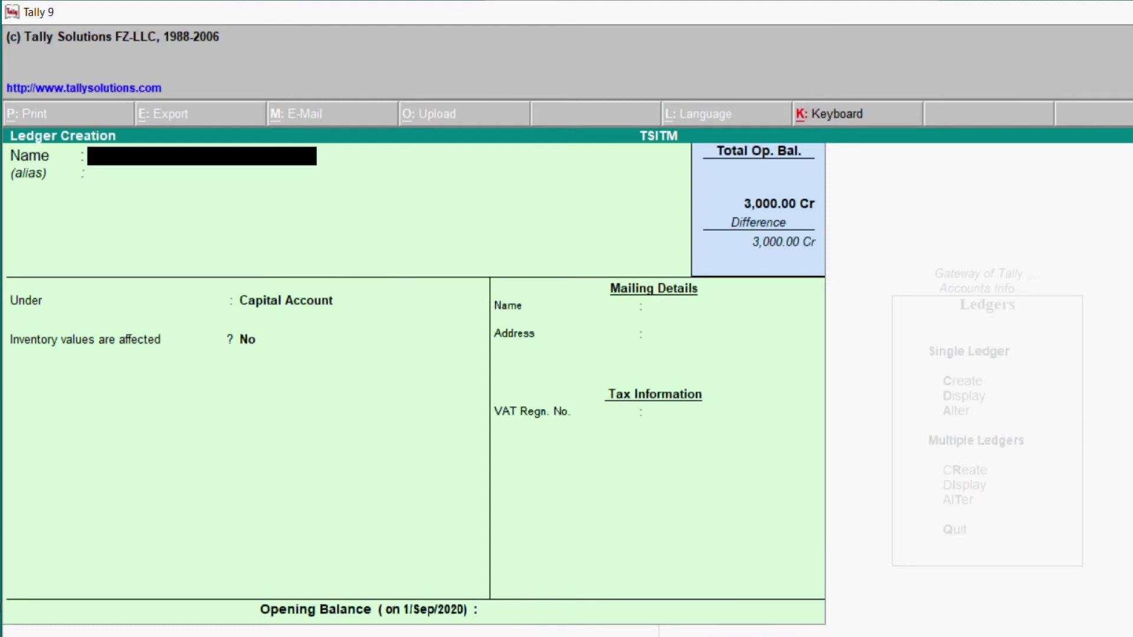
key("Escape")
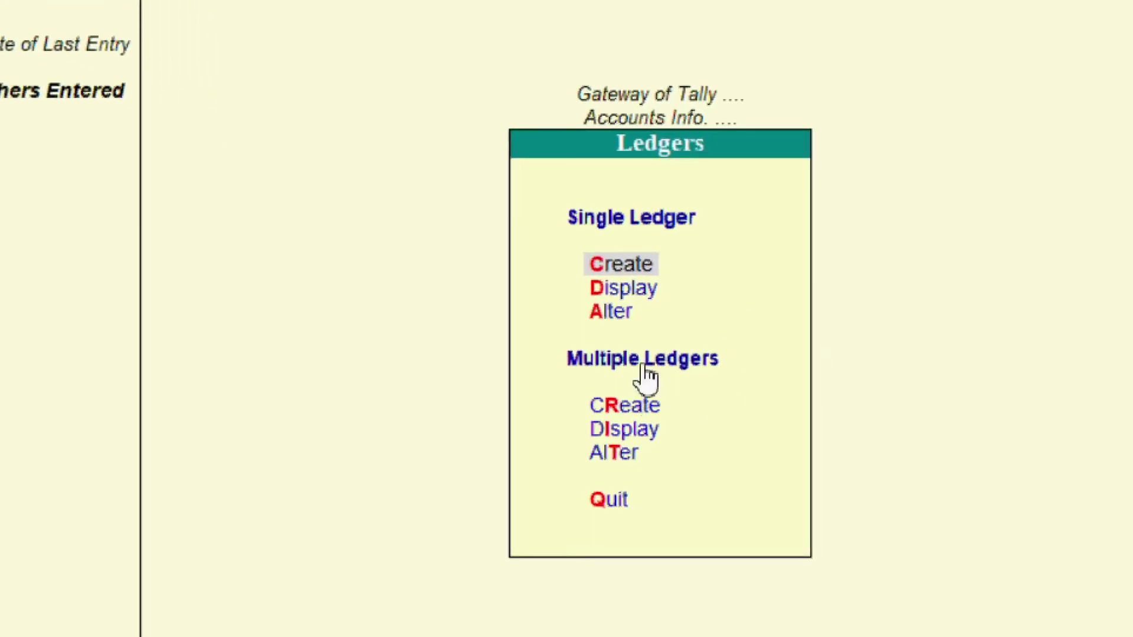
Start creating multiple ledgers under the NIELIT group and enter CCC with an opening balance of 3,000 Cr
left_click(640, 406)
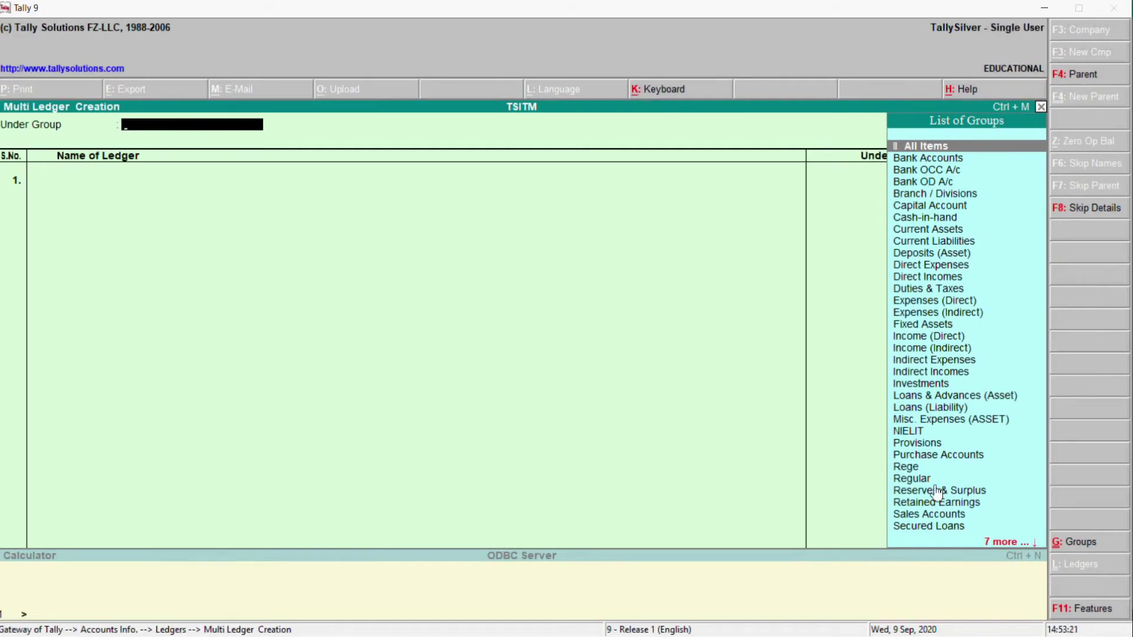
left_click(902, 430)
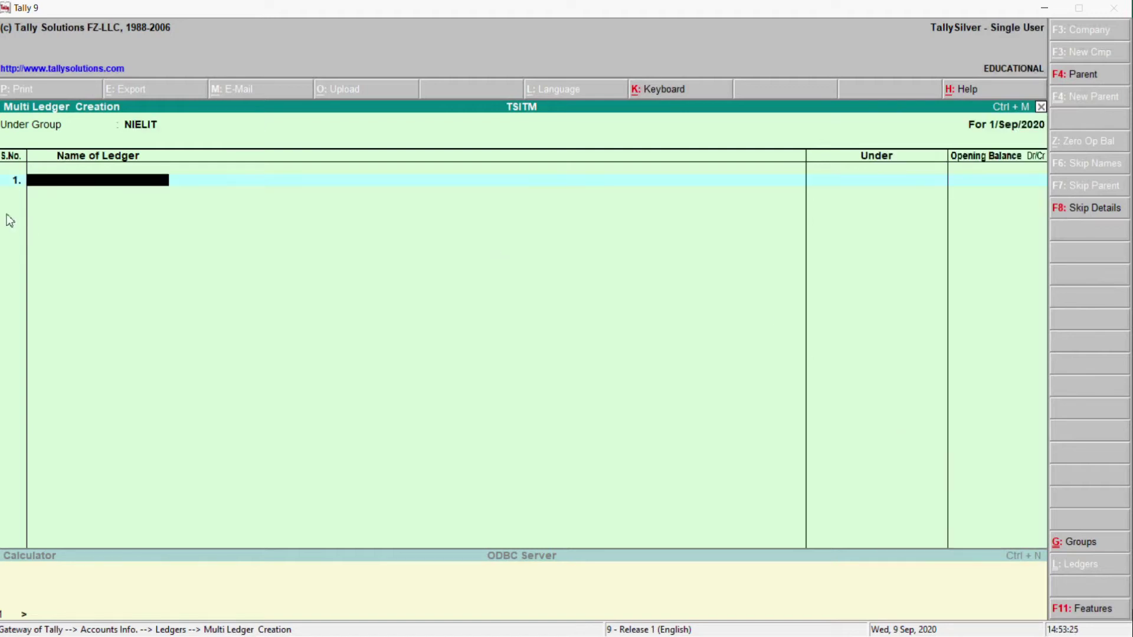
type("CcC")
key("Return")
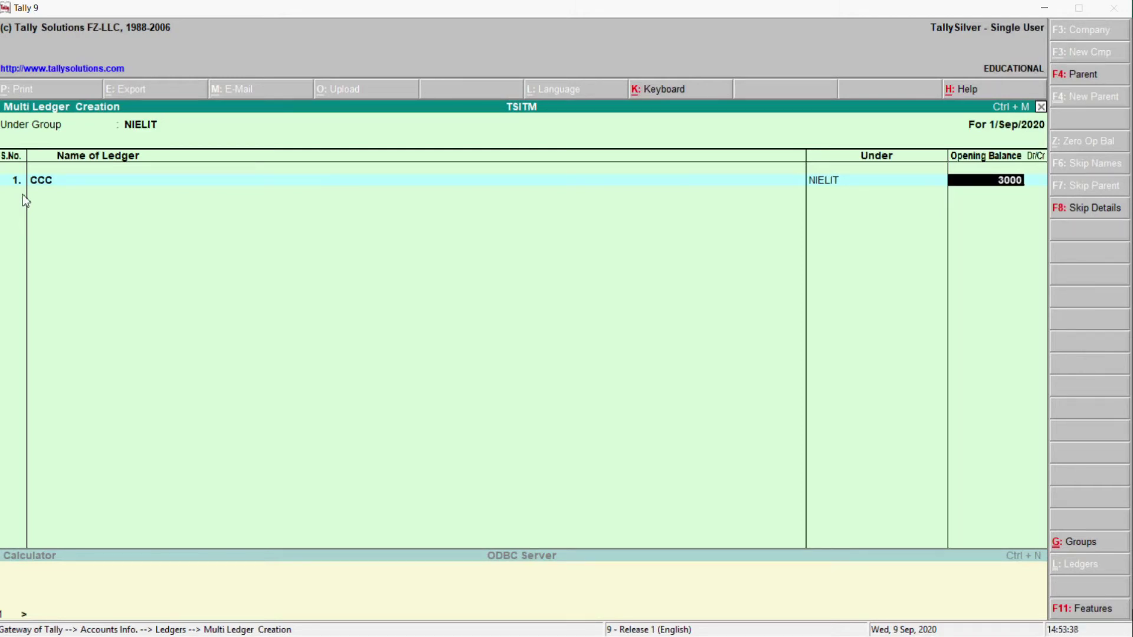
key("Return")
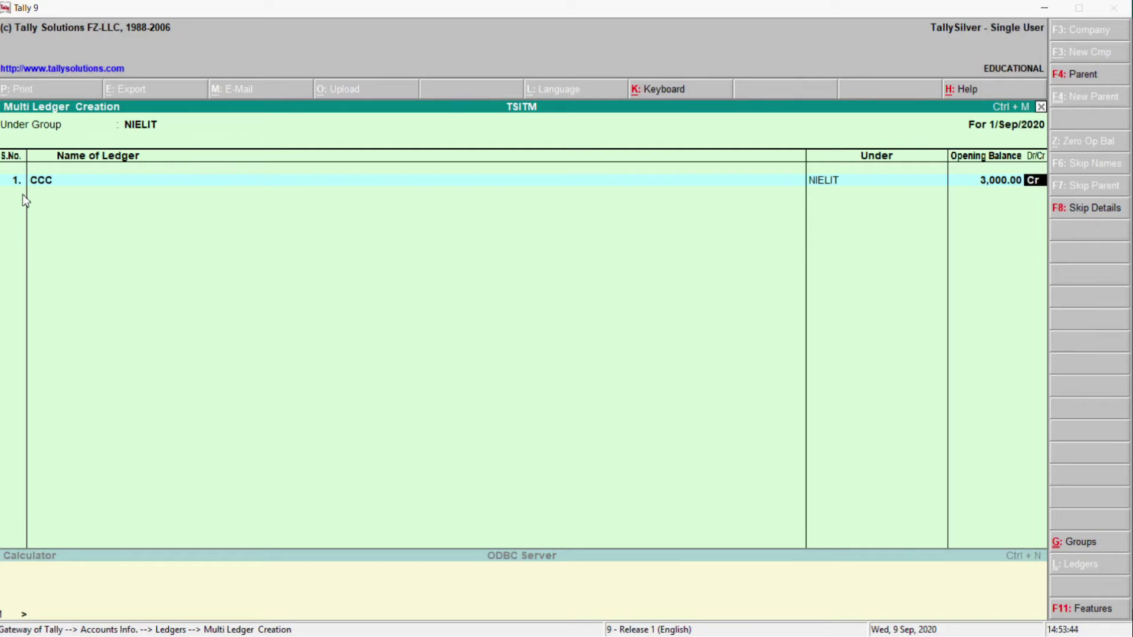
key("Return")
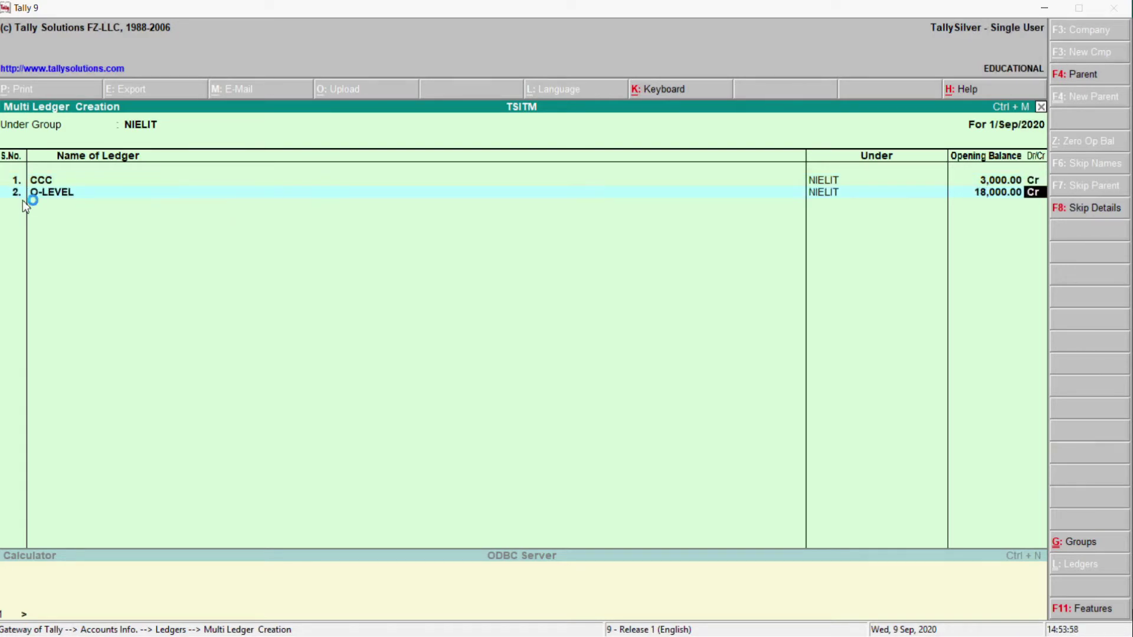
Add O-LEVEL as the second NIELIT ledger with an opening balance of 18,000 Dr and save the list
type("DR")
key("Return")
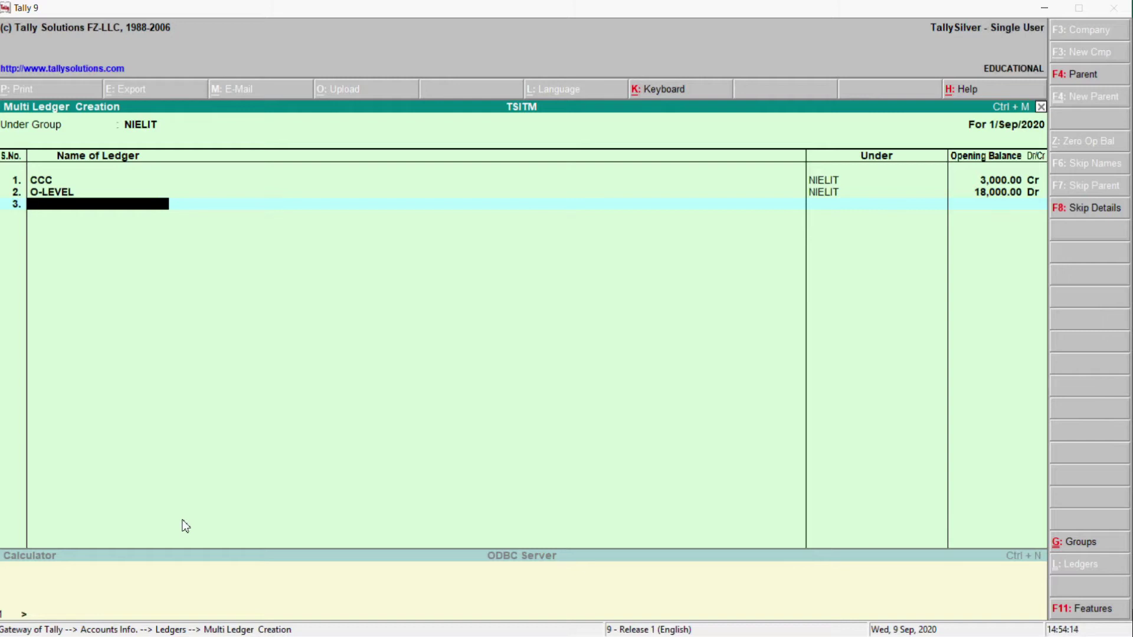
key("Return")
key("Return")
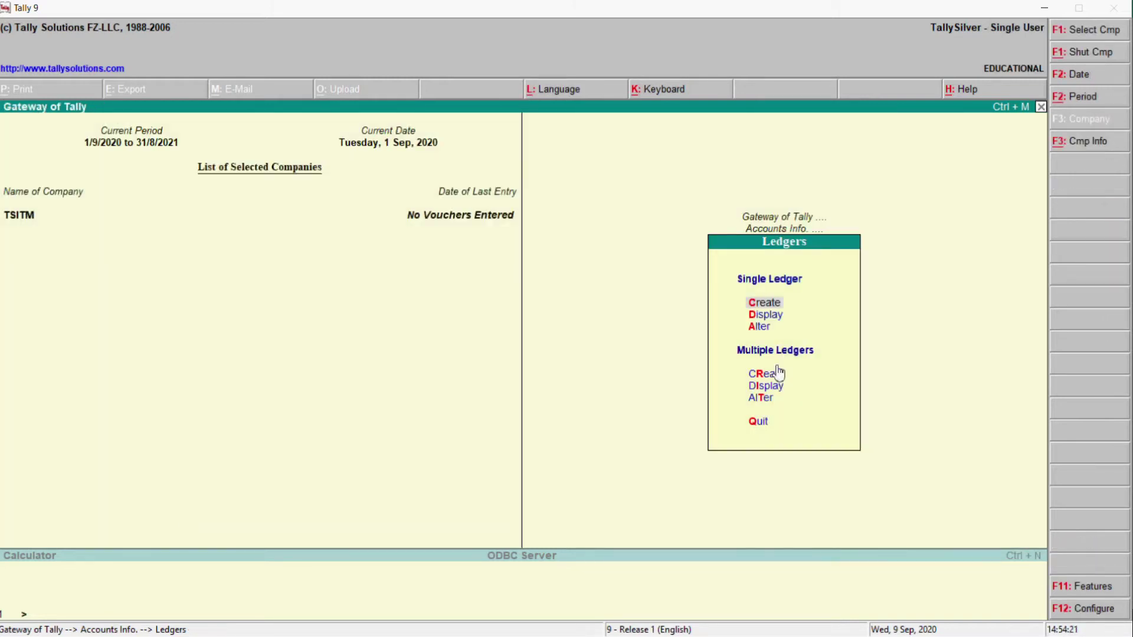
Start creating multiple ledgers under the Regular group and enter TALLY with an opening balance of 3,000 Cr
left_click(777, 374)
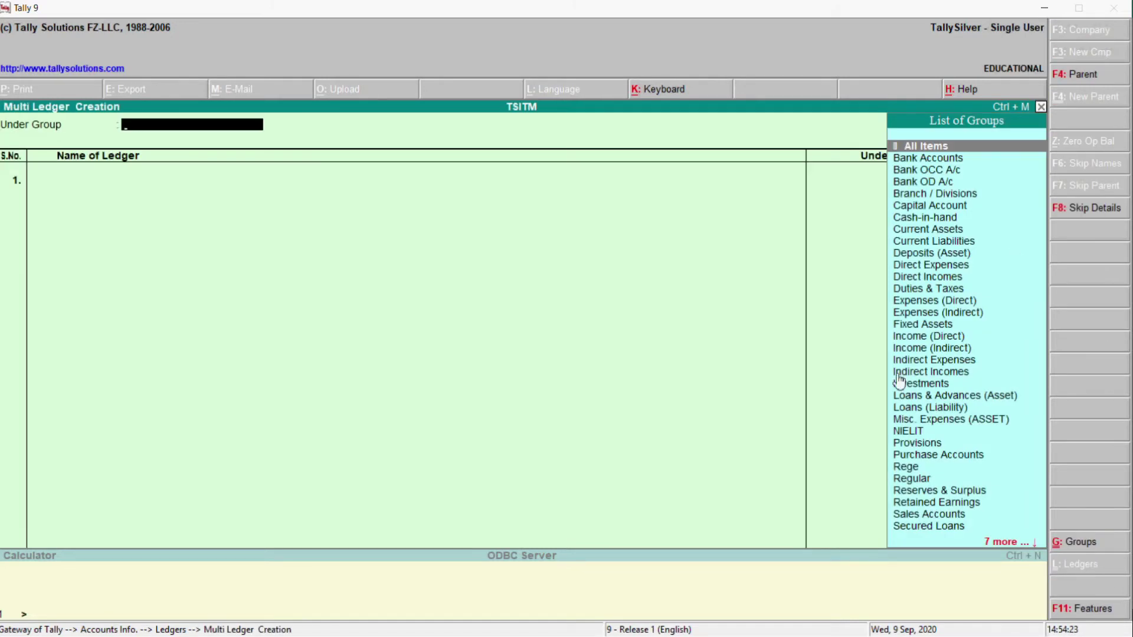
left_click(911, 481)
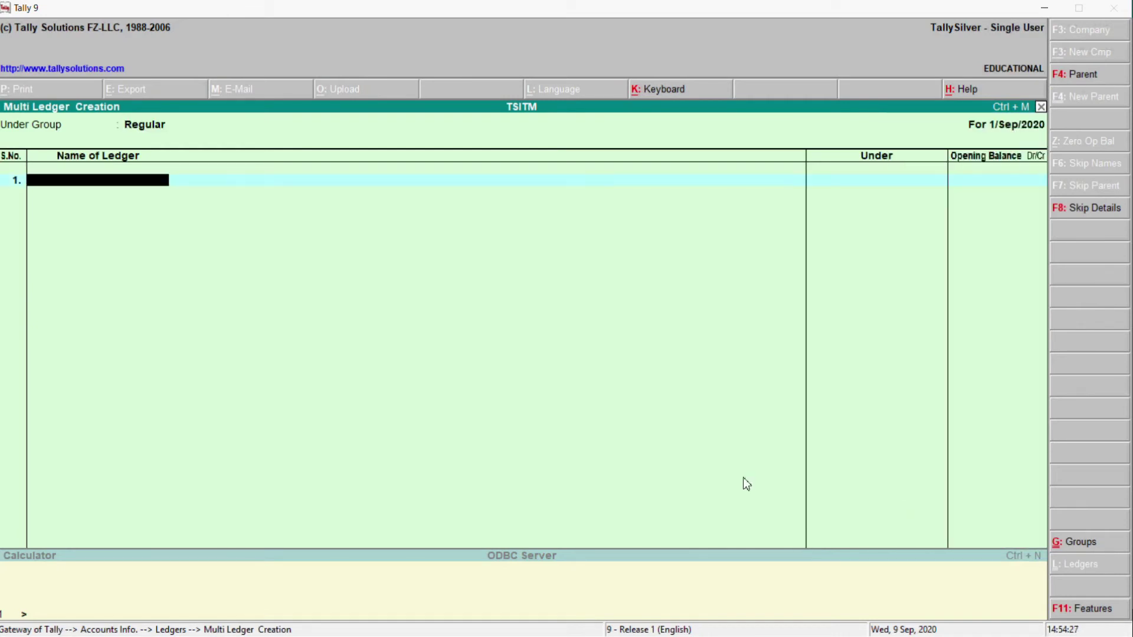
type("TALLY")
key("Return")
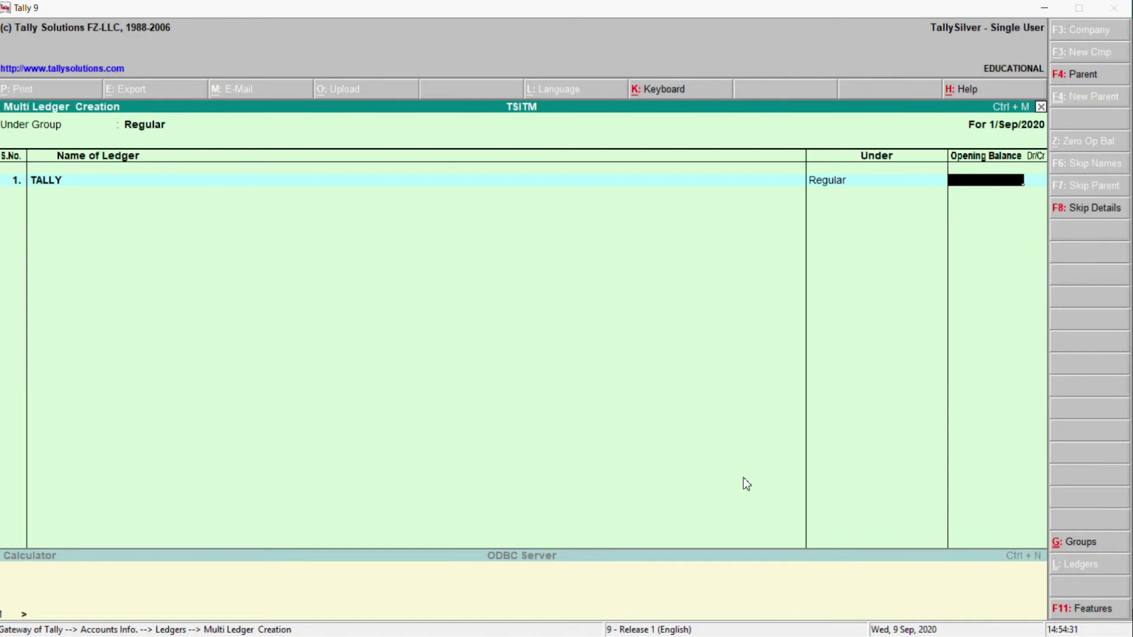
type("3000")
key("Return")
Add the Regular ledgers AUTOCAD with 5,200 Cr, ASP.NET with 6,000 Cr and PYTHON with 4,000 Cr, and save the list
type("AUTOCAD")
key("Return")
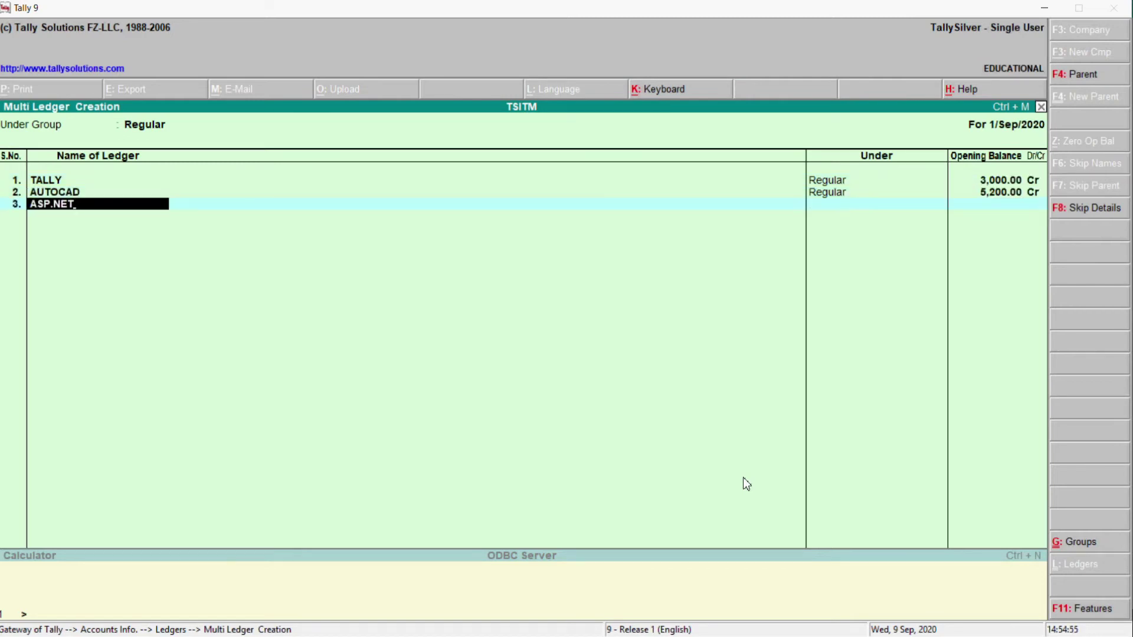
key("Return")
type("6000")
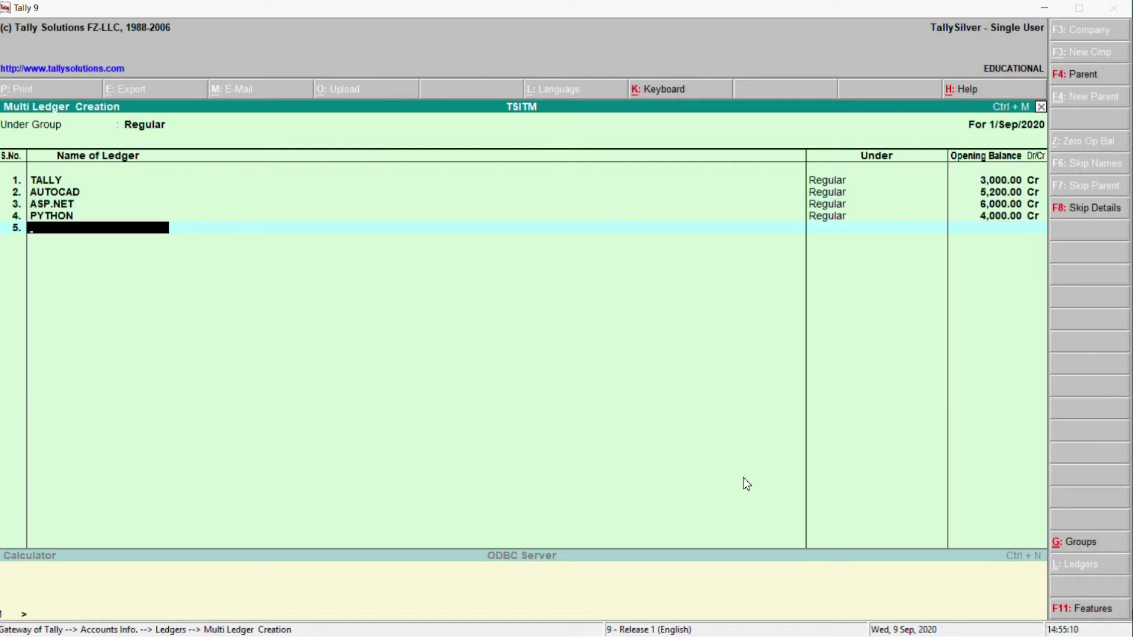
key("Return")
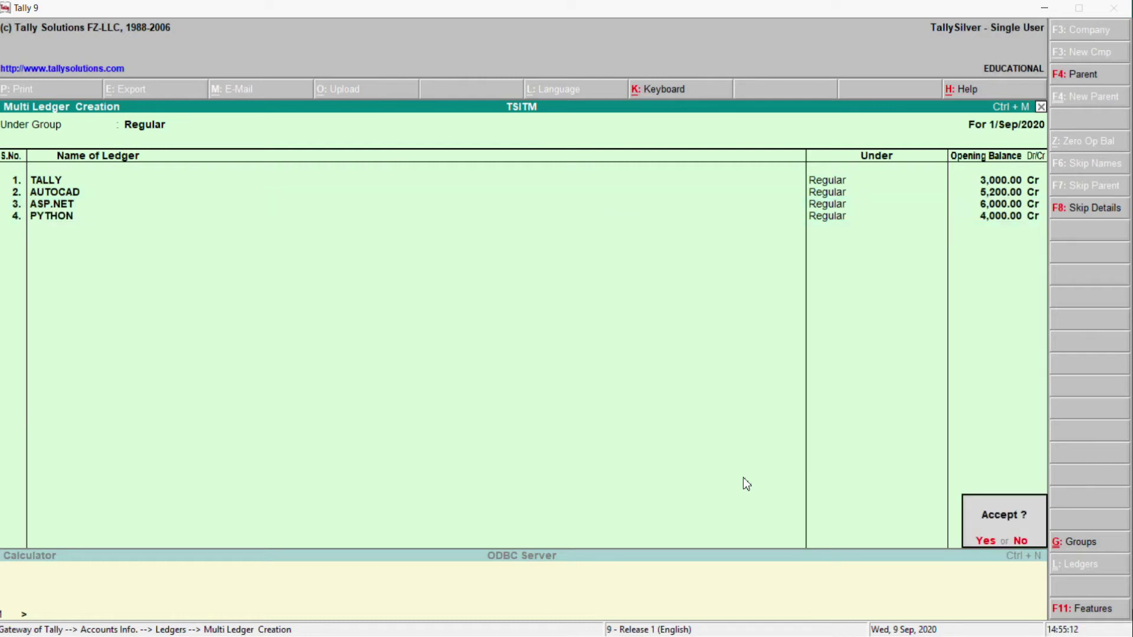
key("Return")
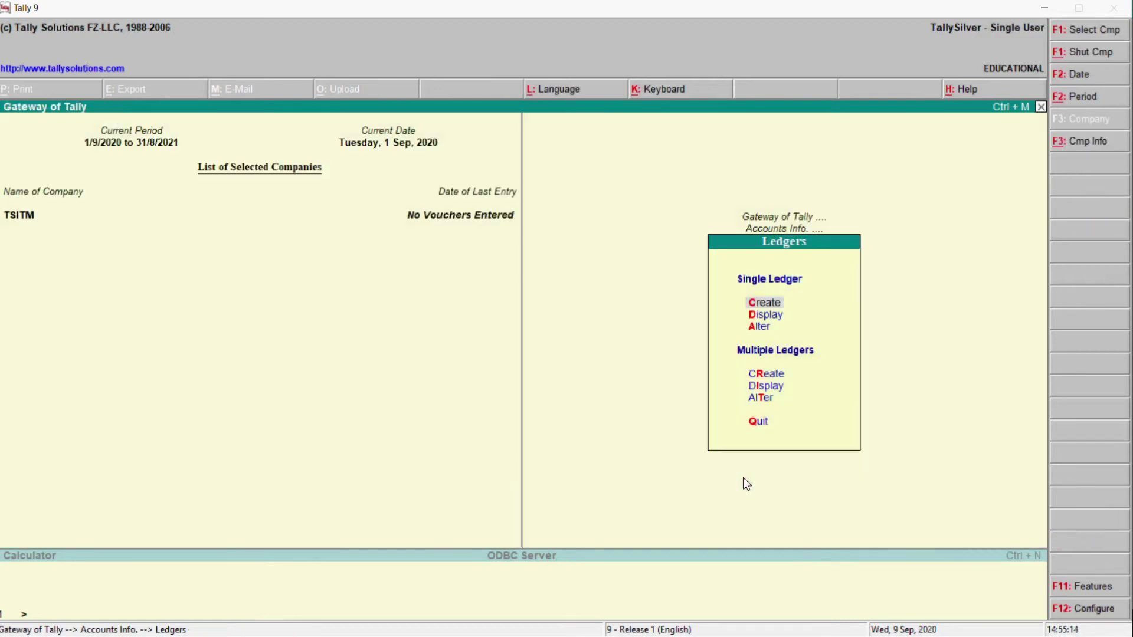
Start creating multiple ledgers under the University group and enter BCA with an opening balance of 22,000 Cr
left_click(762, 375)
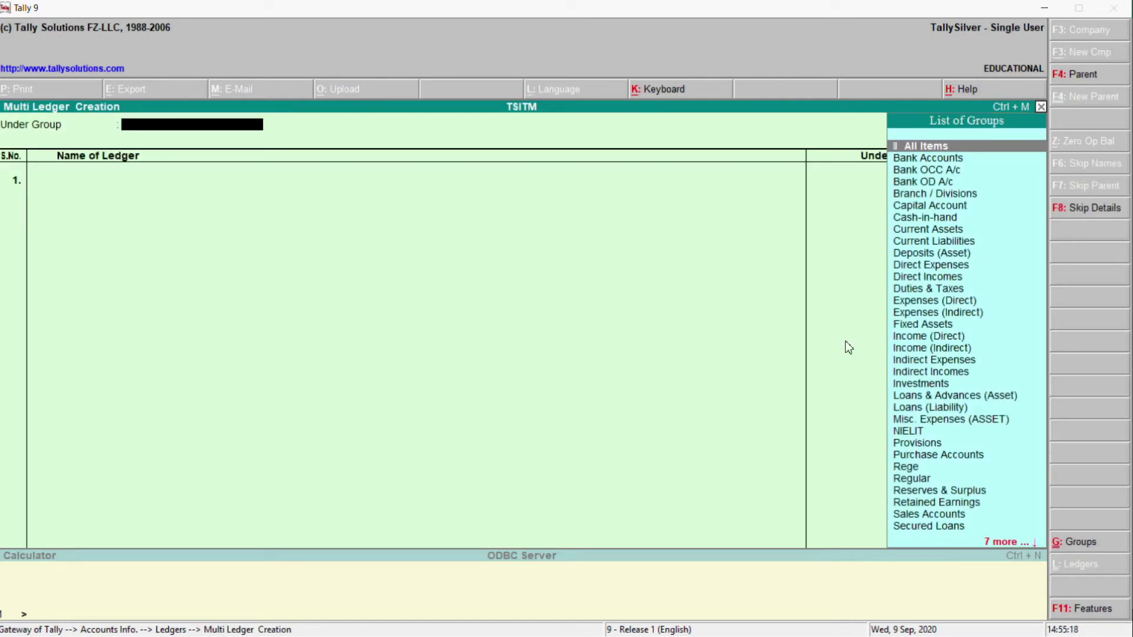
type("u")
key("Return")
type("BCA")
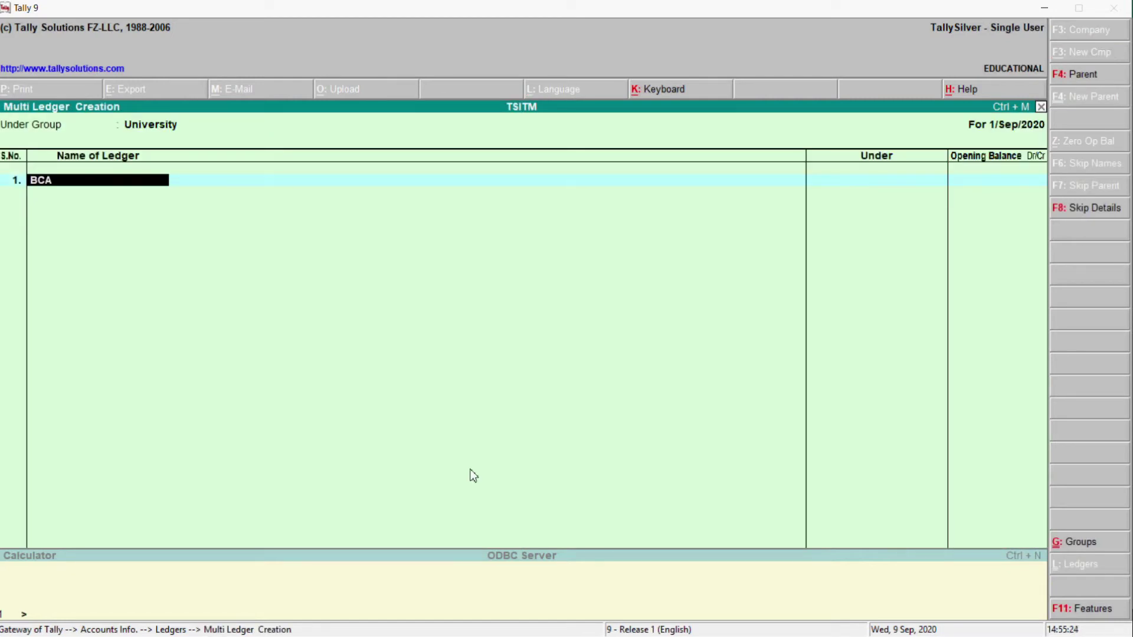
key("Return")
type("22")
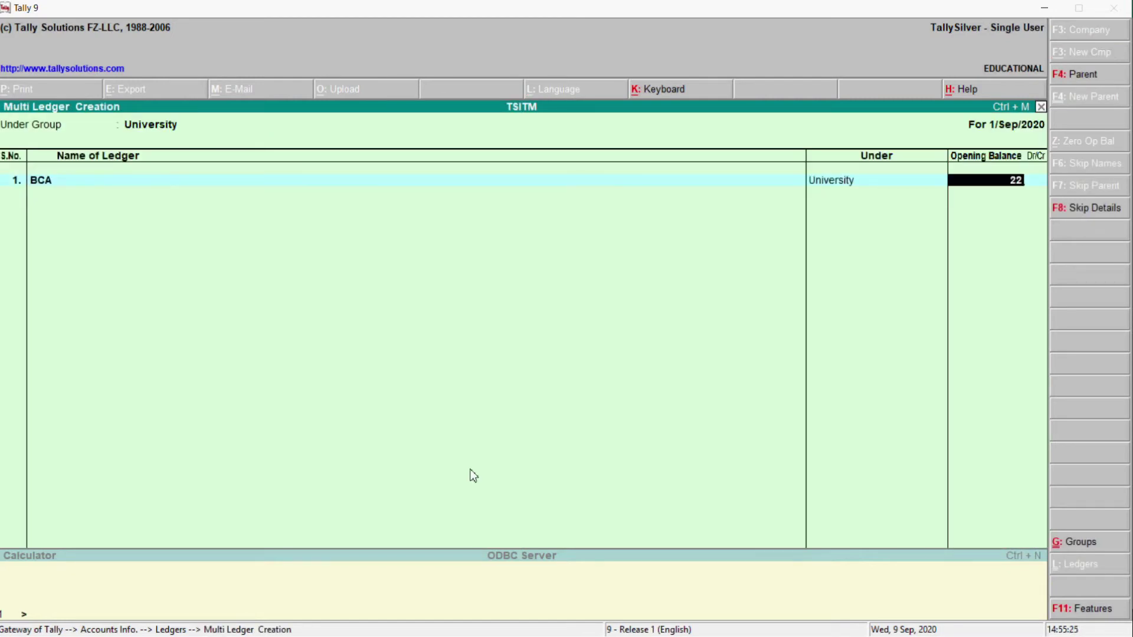
type(",000")
key("Return")
Add MCA and MBA as the second and third University ledgers, each with an opening balance of 30,000 Cr
type("MCA")
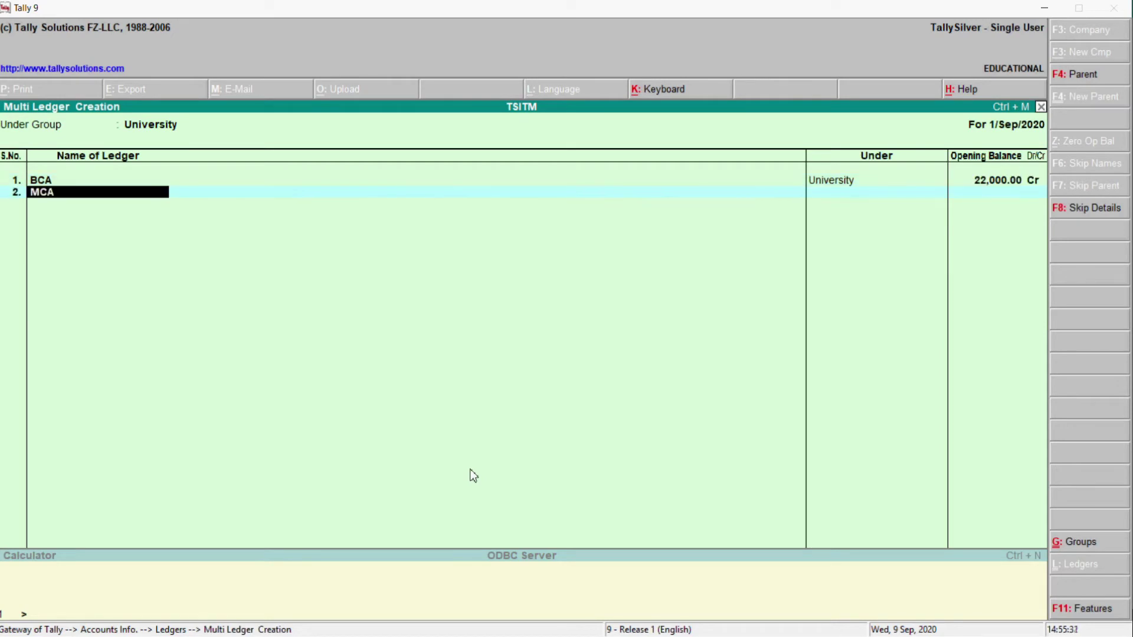
key("Return")
type("30,000")
key("Return")
type("MBA")
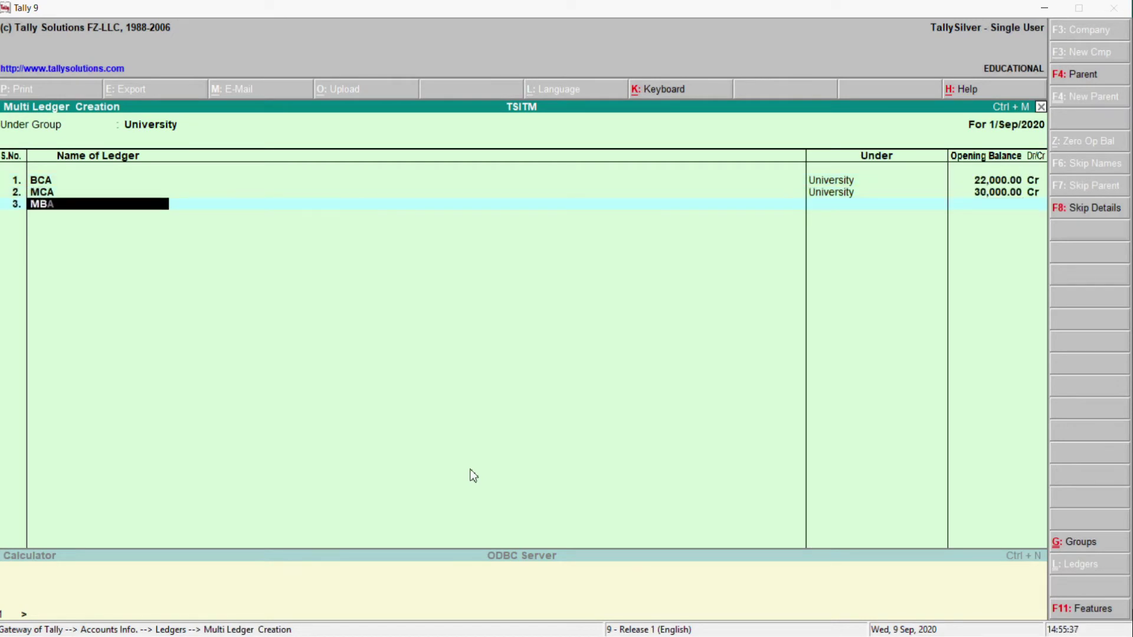
key("Return")
type("30000")
key("Return")
Add the University ledgers BA with 3,000 Cr and MA with 4,000 Cr, and save the list
type("BA")
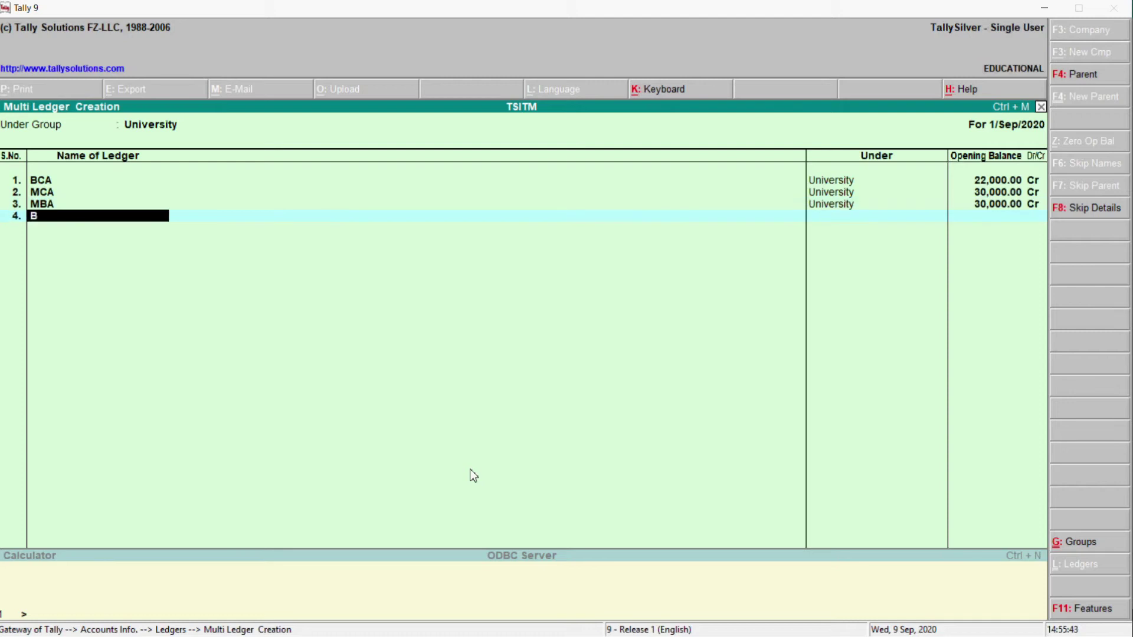
key("Return")
type("3000")
key("Return")
type("MA")
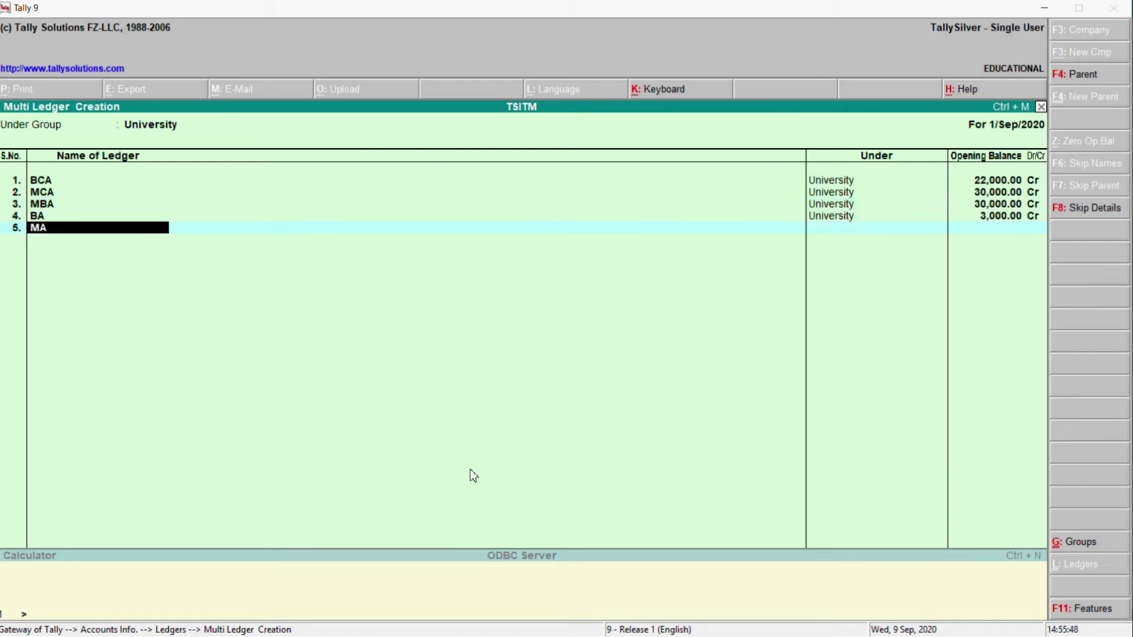
key("Return")
type("4000")
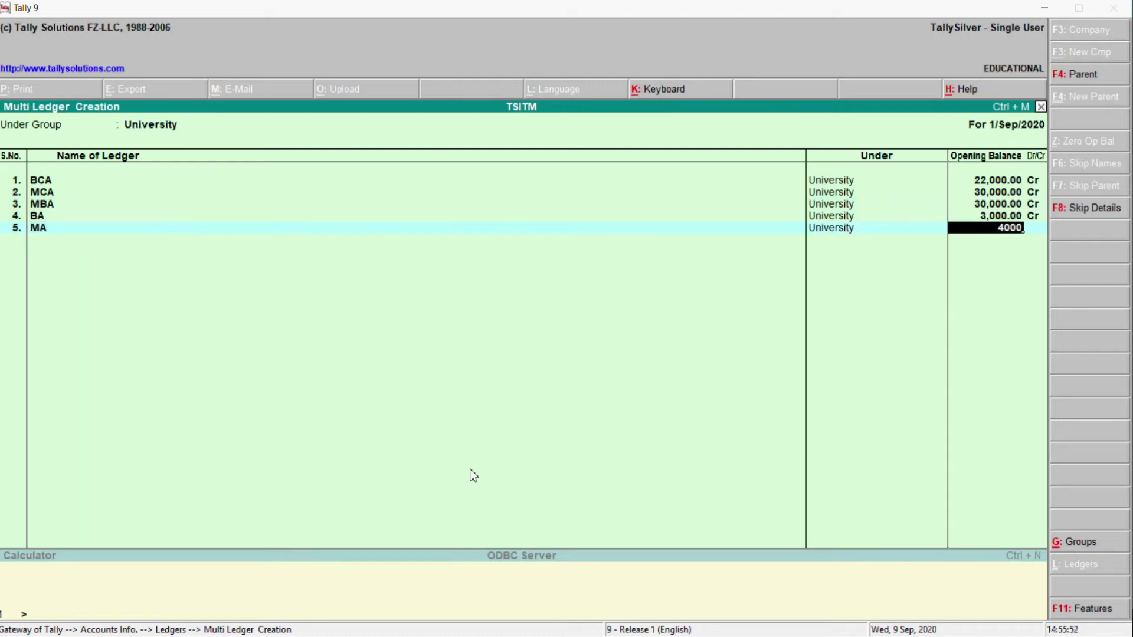
key("Return")
key("Return")
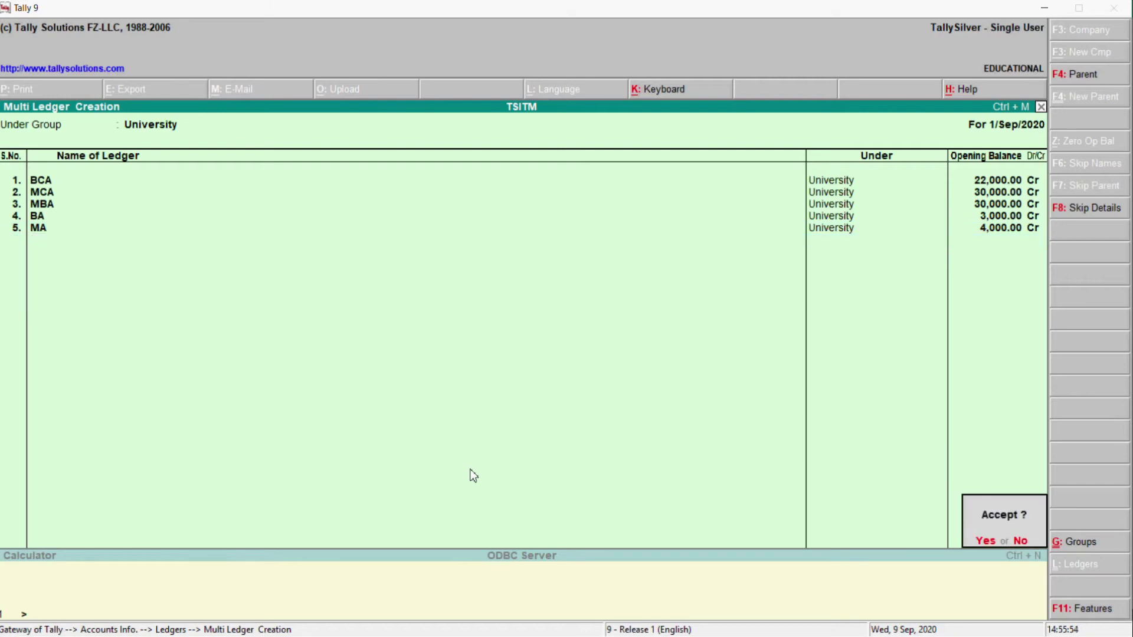
key("Return")
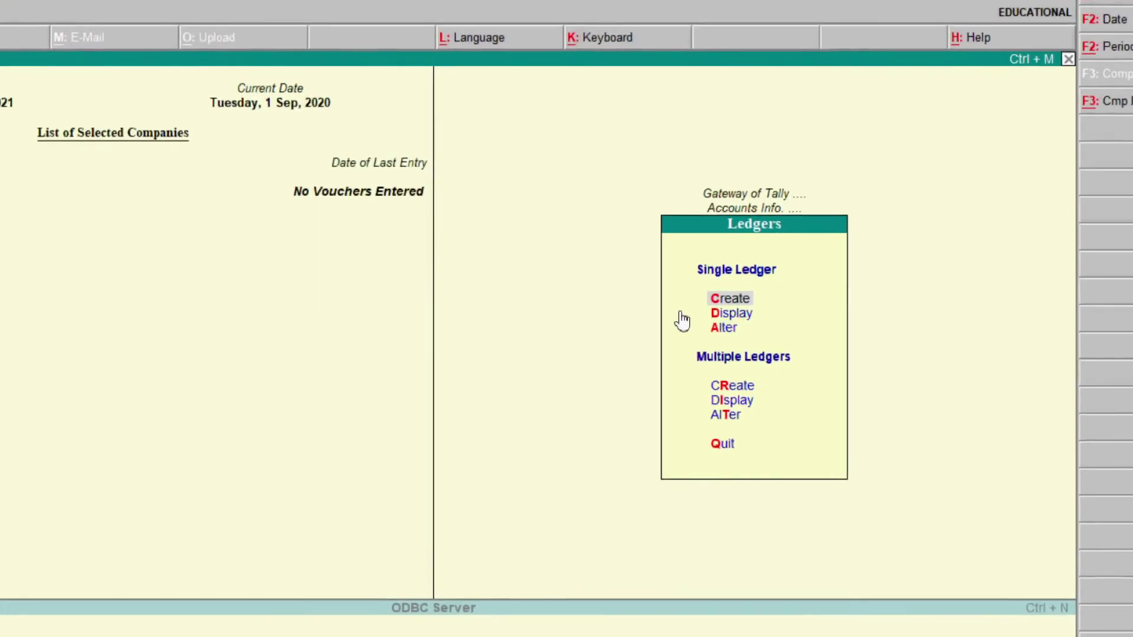
Start creating a voucher type for the TSITM company named X1 with the alias ACCOUNT
left_click(679, 187)
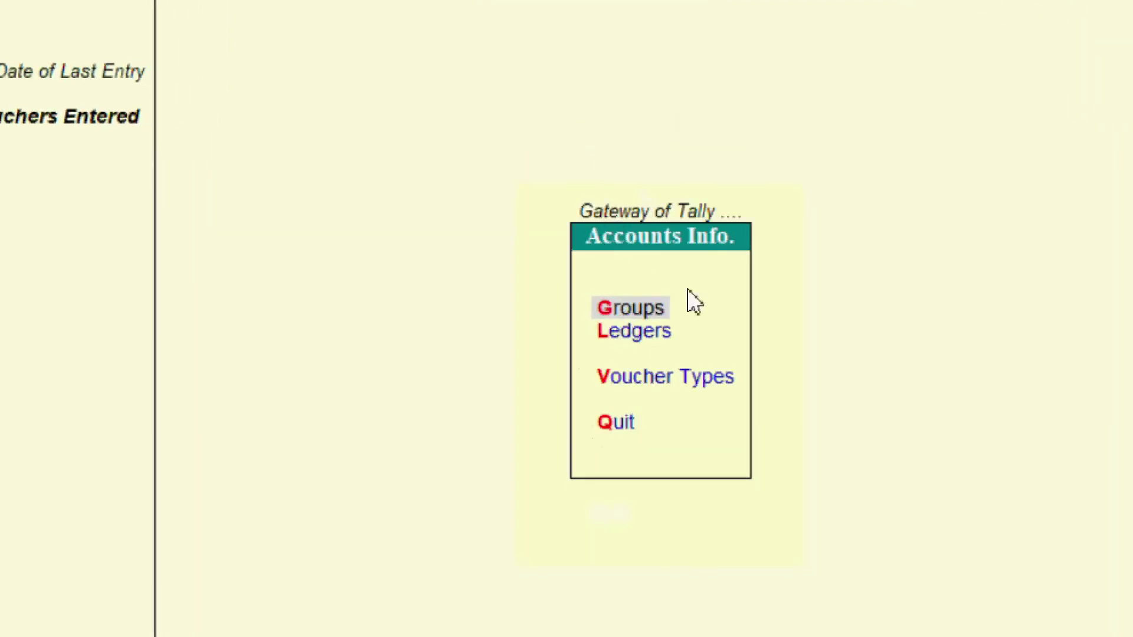
left_click(643, 389)
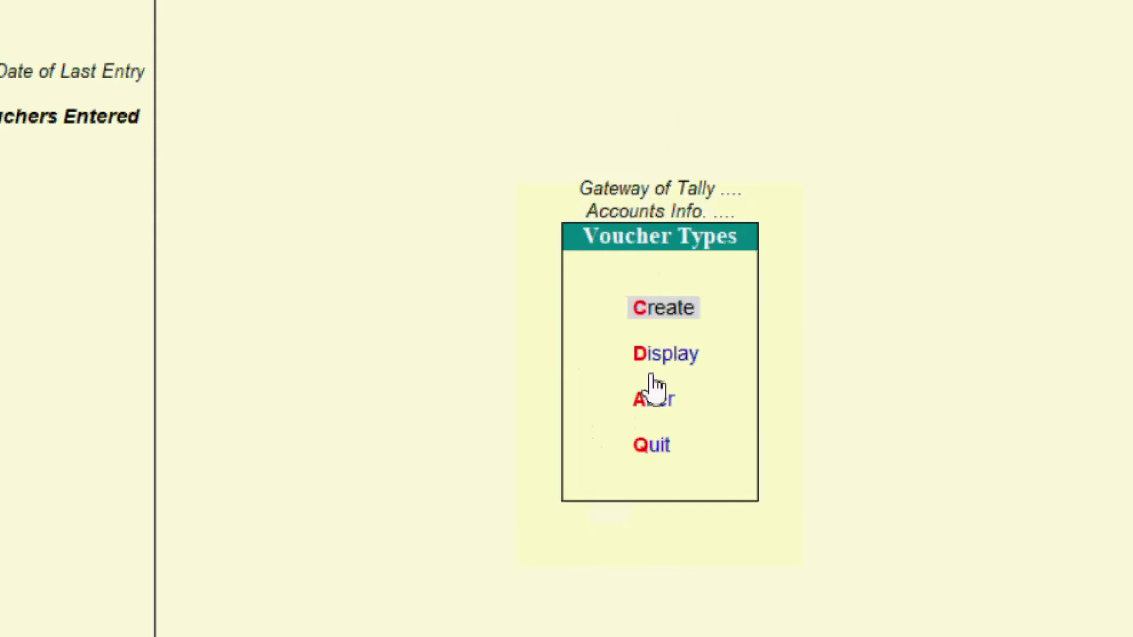
left_click(683, 322)
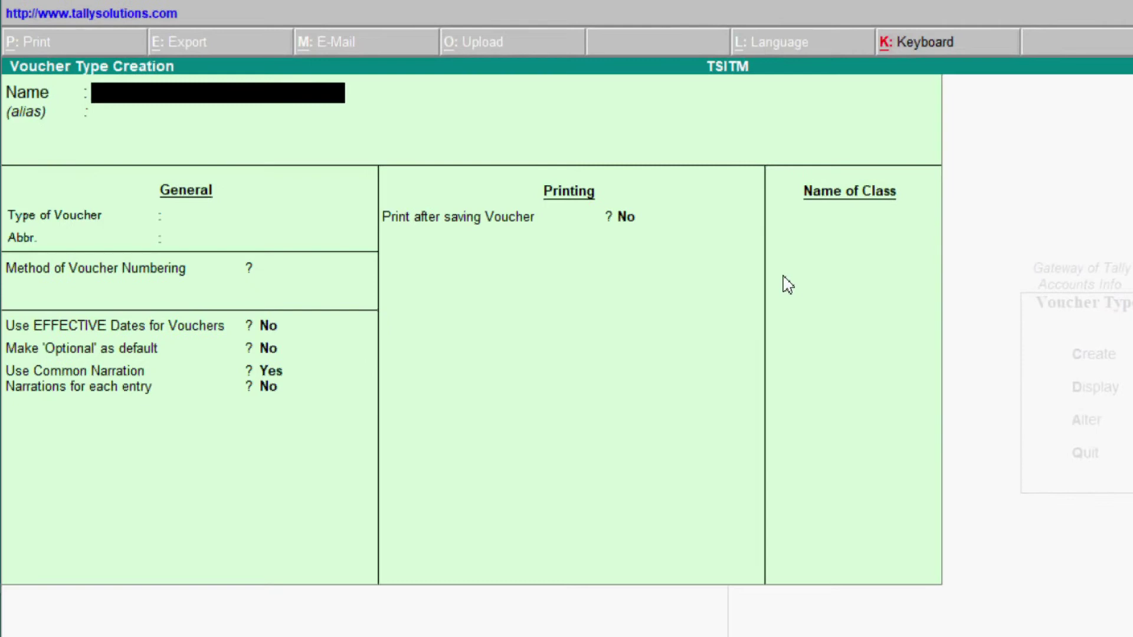
type("X1")
key("Return")
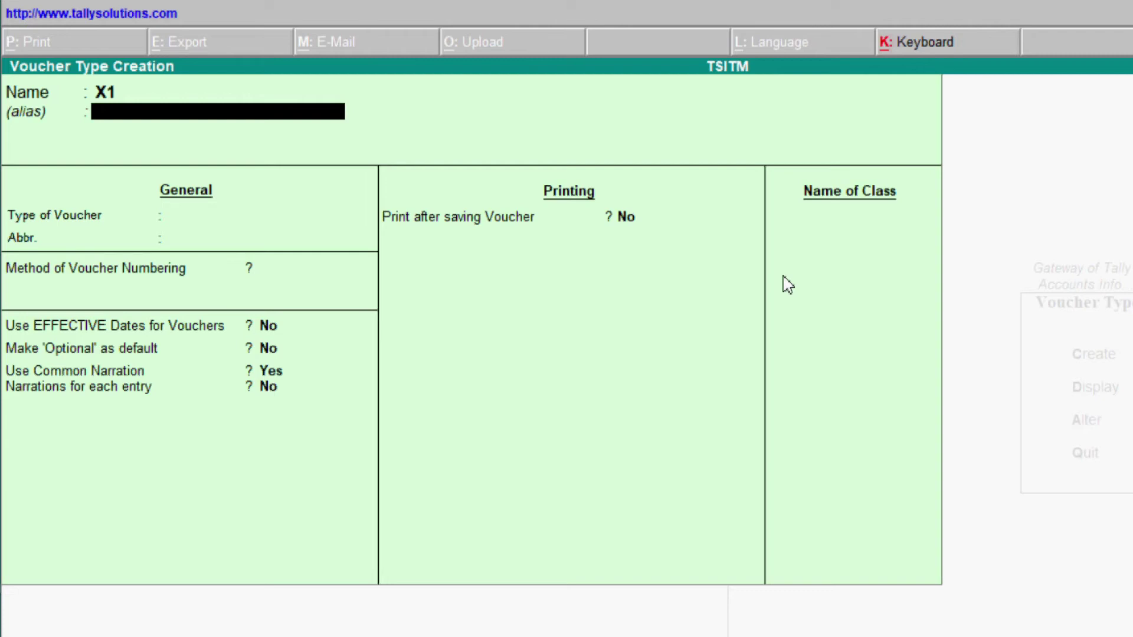
type("ACCOUNT")
key("Return")
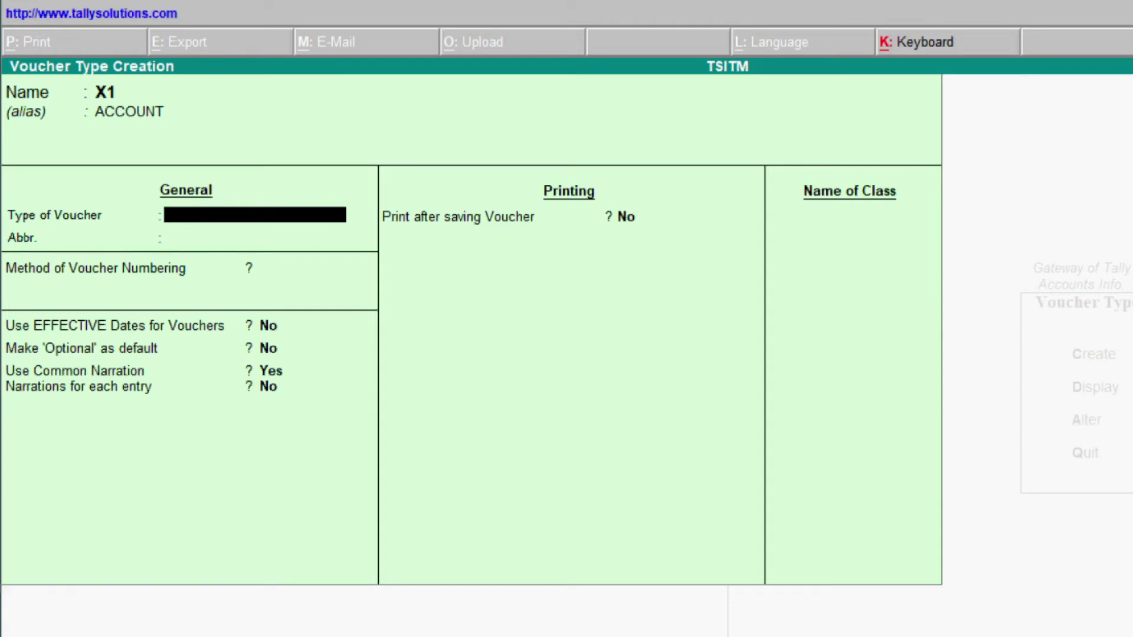
Set X1's type of voucher to Receipt with the abbreviation Rcpt and automatic numbering, keeping the default narration and date options
type("Receipt")
key("Return")
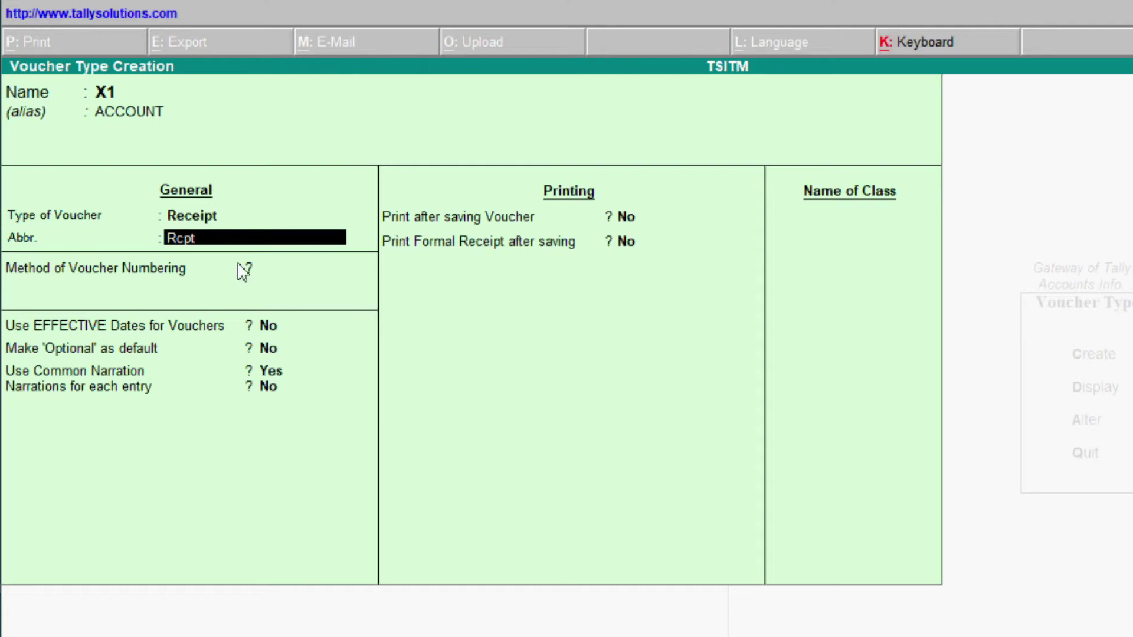
key("Return")
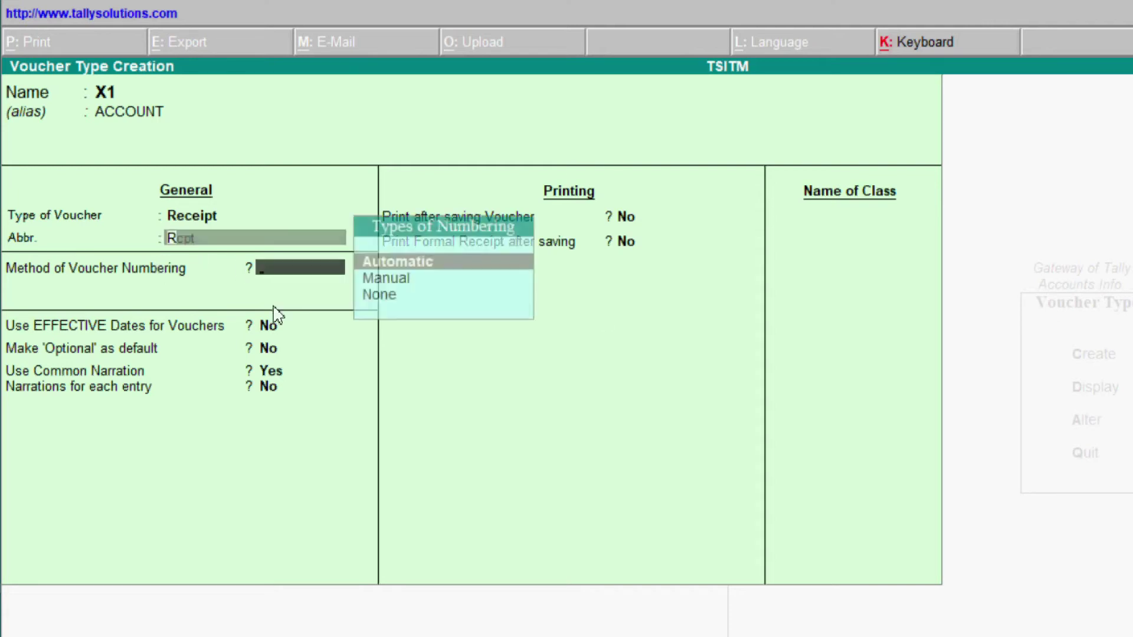
key("Return")
key("Return")
key("Return")
key("Return")
key("Return")
key("Return")
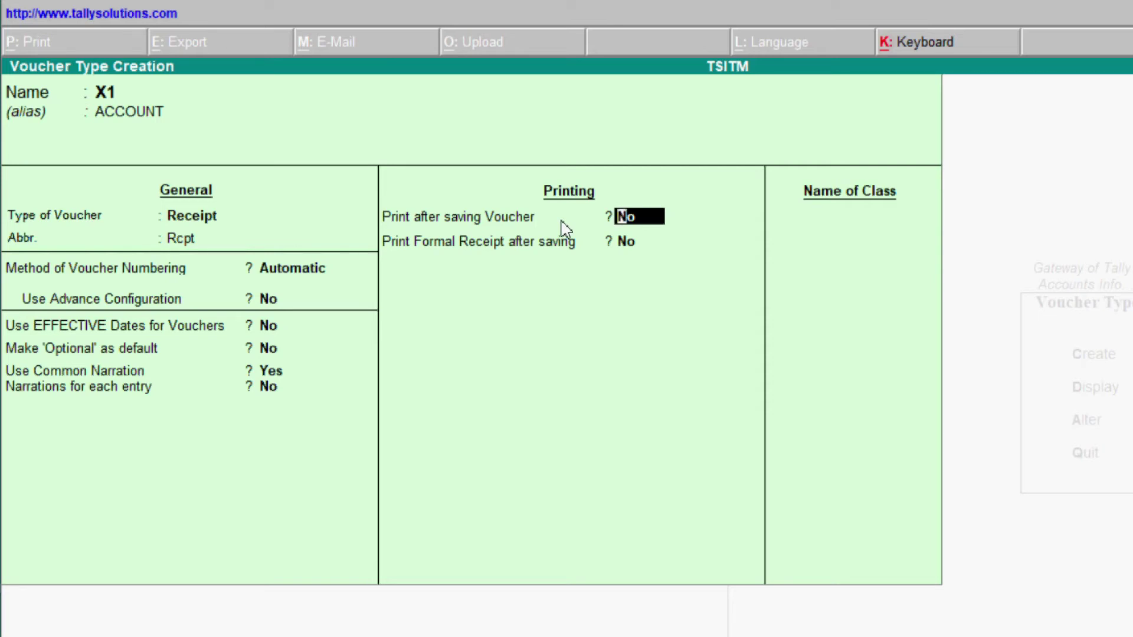
Set X1 to print after saving the voucher, leave formal receipt printing at No, and save the voucher type
type("y")
key("Return")
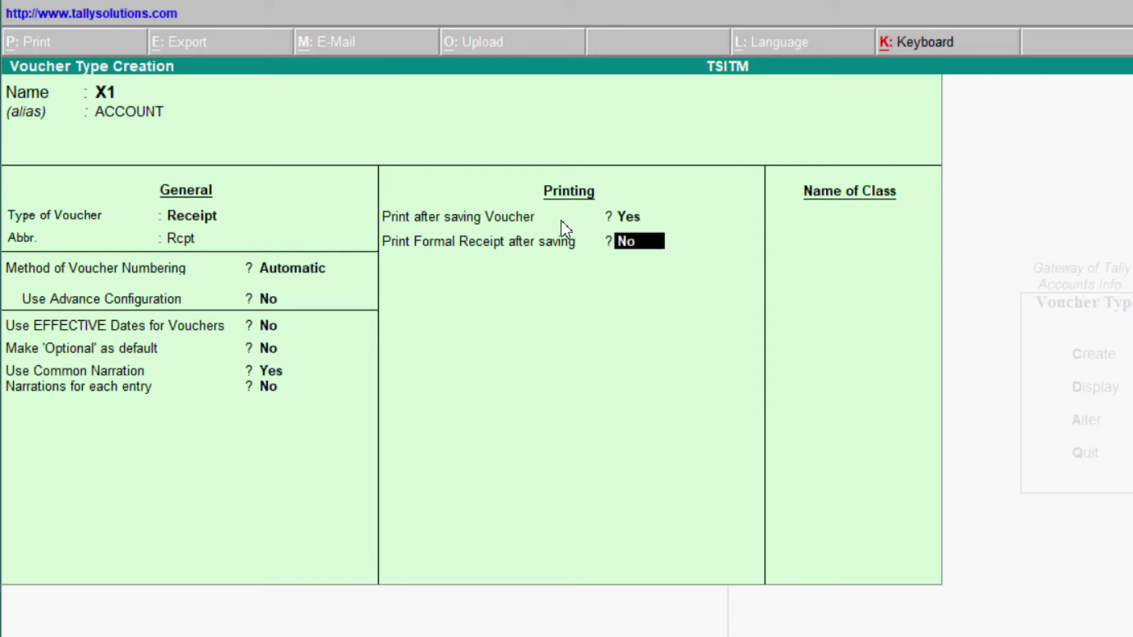
key("Return")
key("Return")
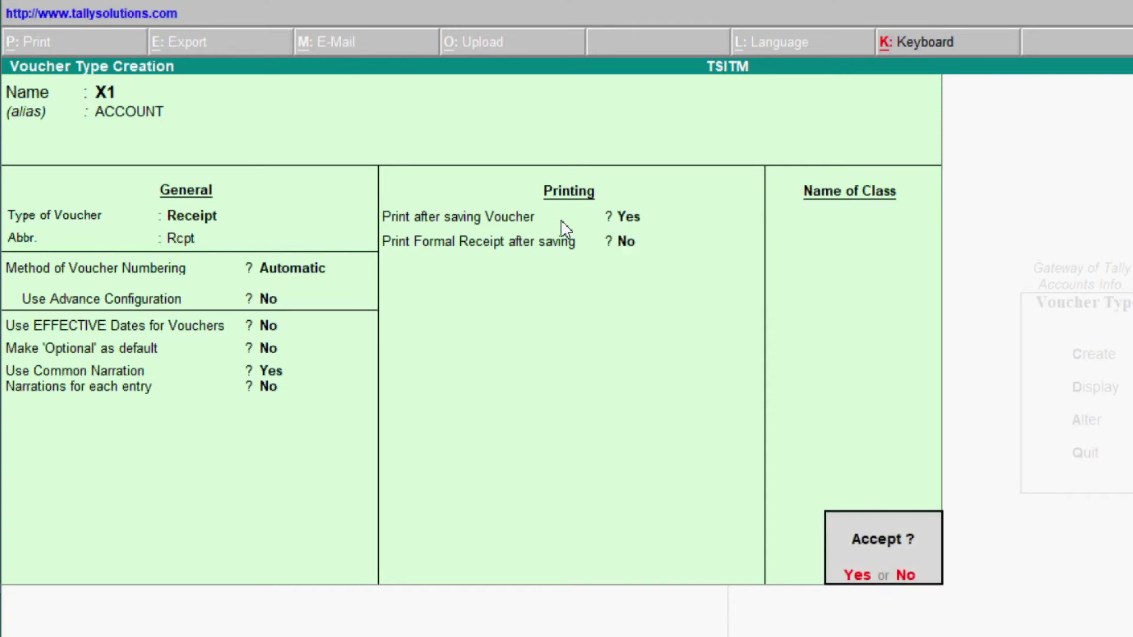
key("y")
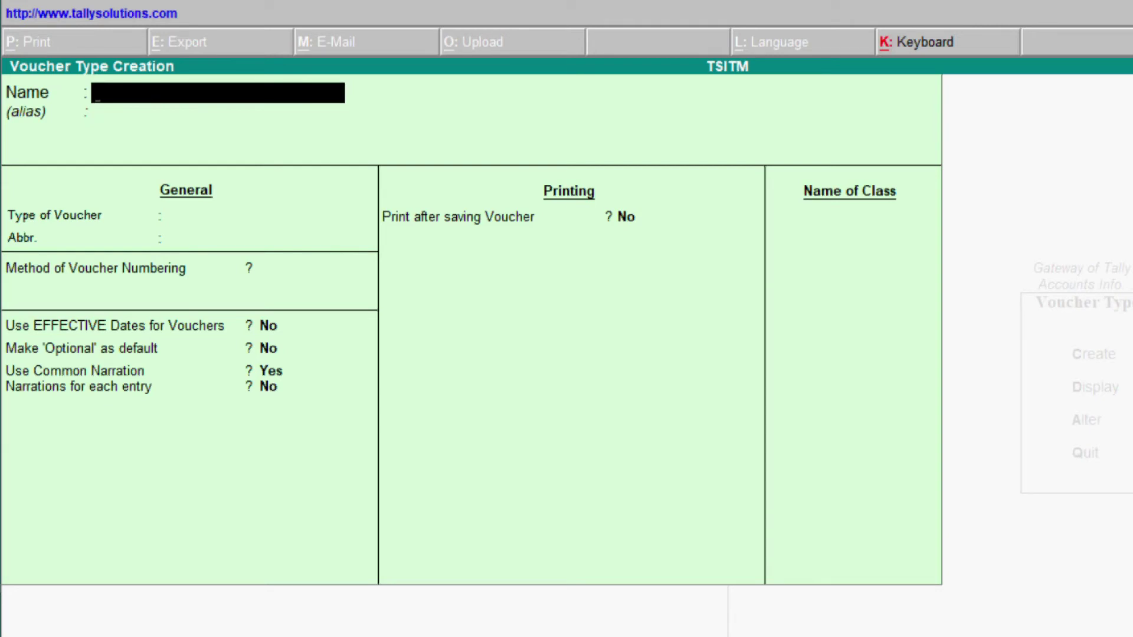
Start a second voucher type named X2 with the alias COUN, type Receipt and automatic numbering
type("X2")
key("Return")
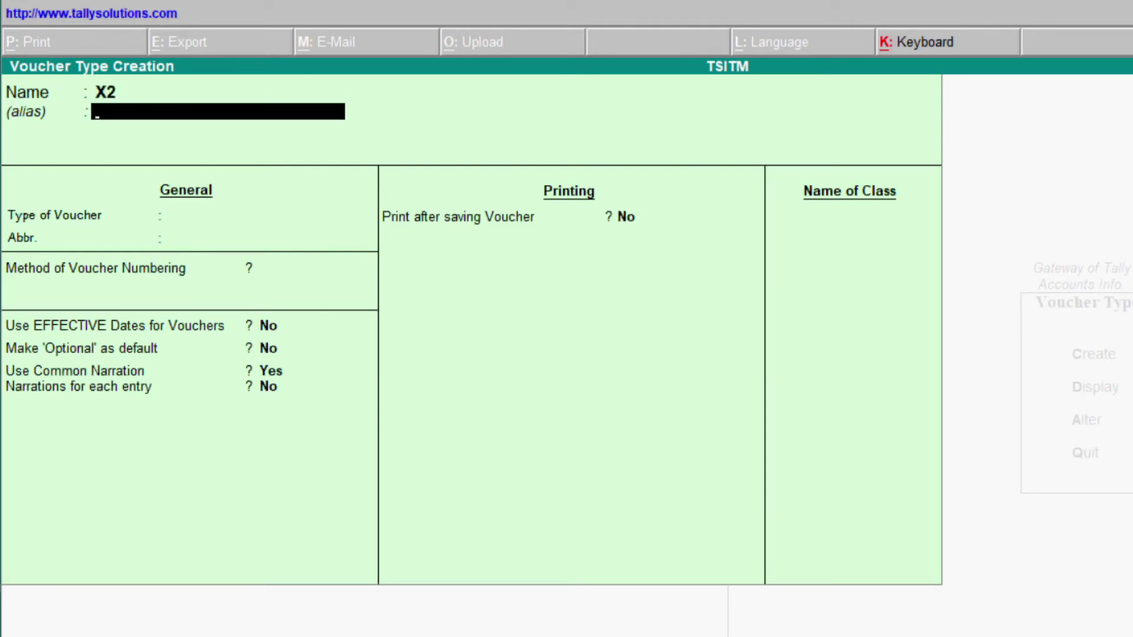
type("COUN")
key("Return")
key("Return")
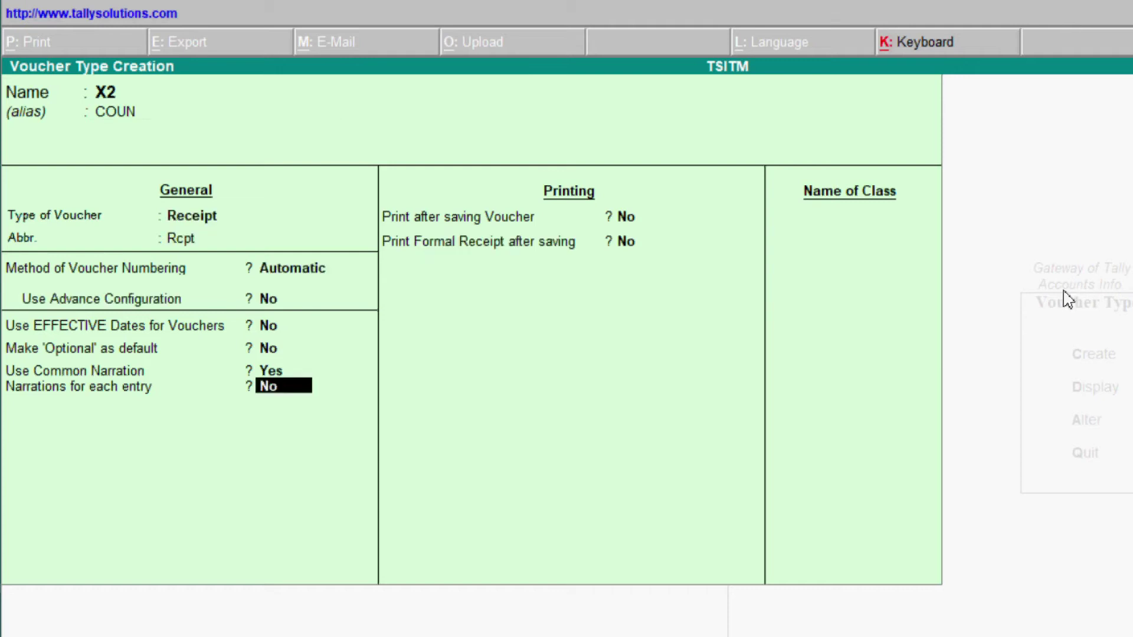
key("Return")
Set X2 to print after saving the voucher, leave formal receipt printing at No, and save it
type("Y")
key("Return")
key("Return")
key("Return")
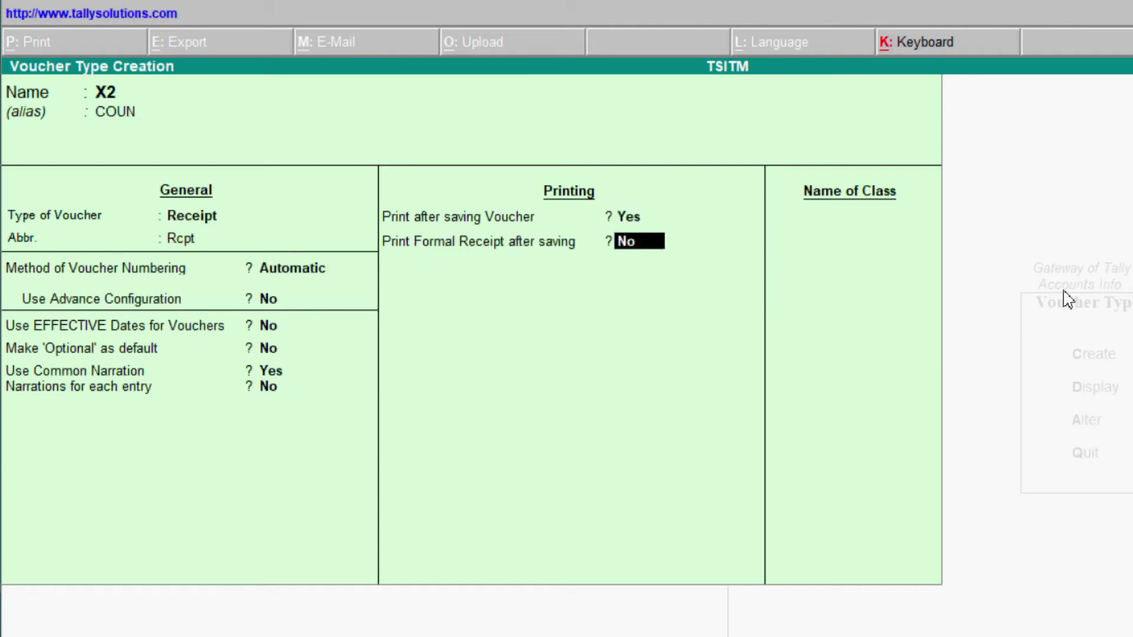
key("Return")
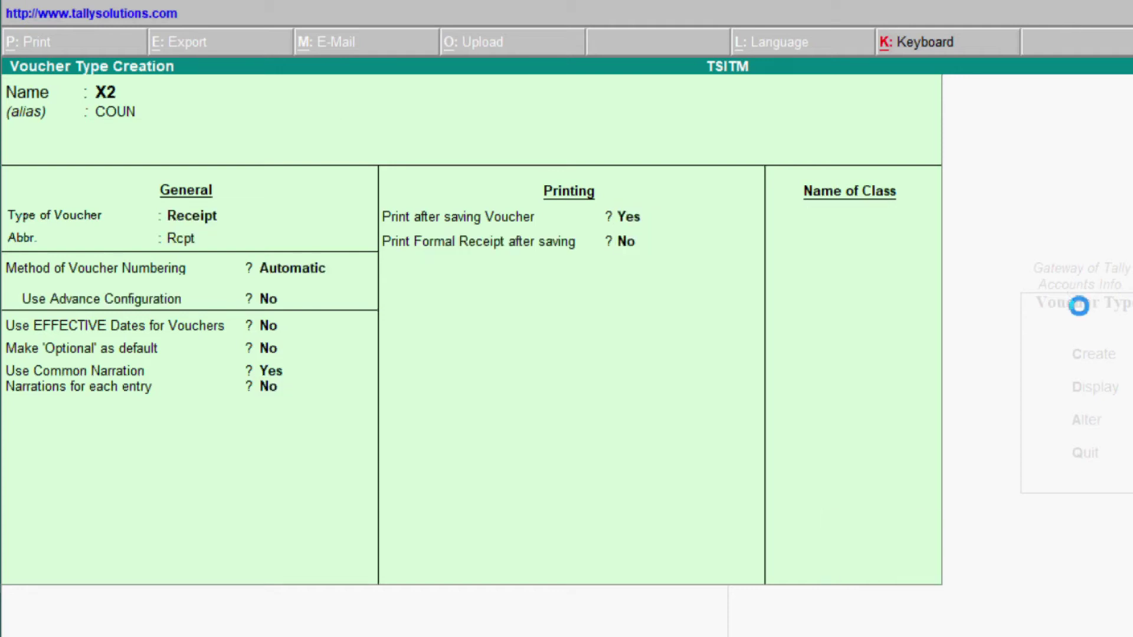
Create a third voucher type named X3 without an alias, set its type to Payment, save it and leave voucher type creation
type("X")
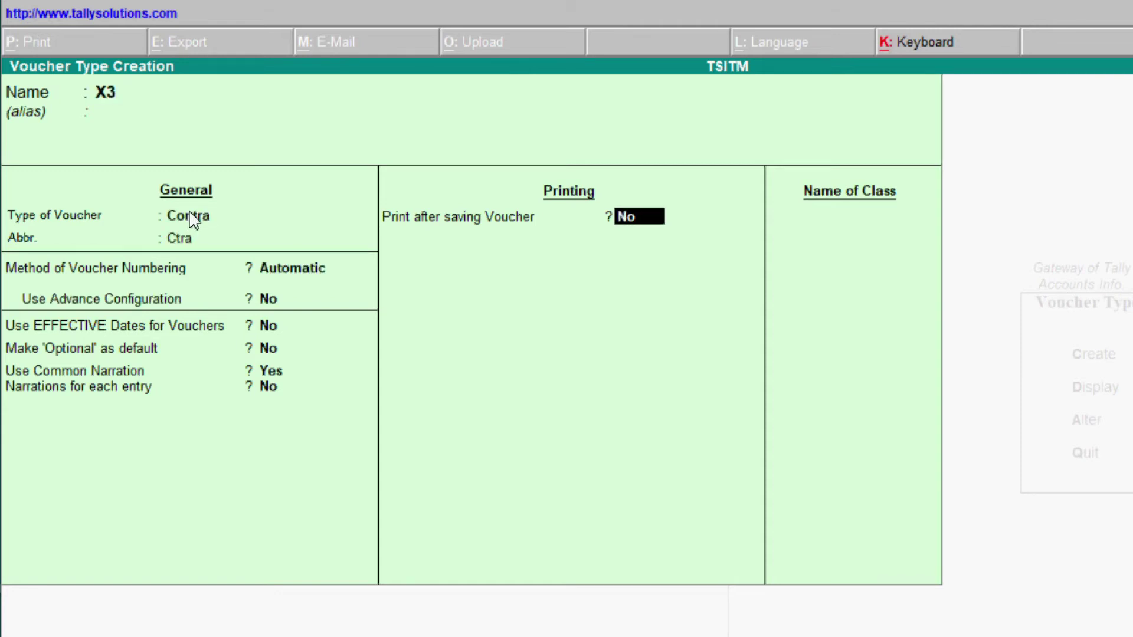
left_click(190, 216)
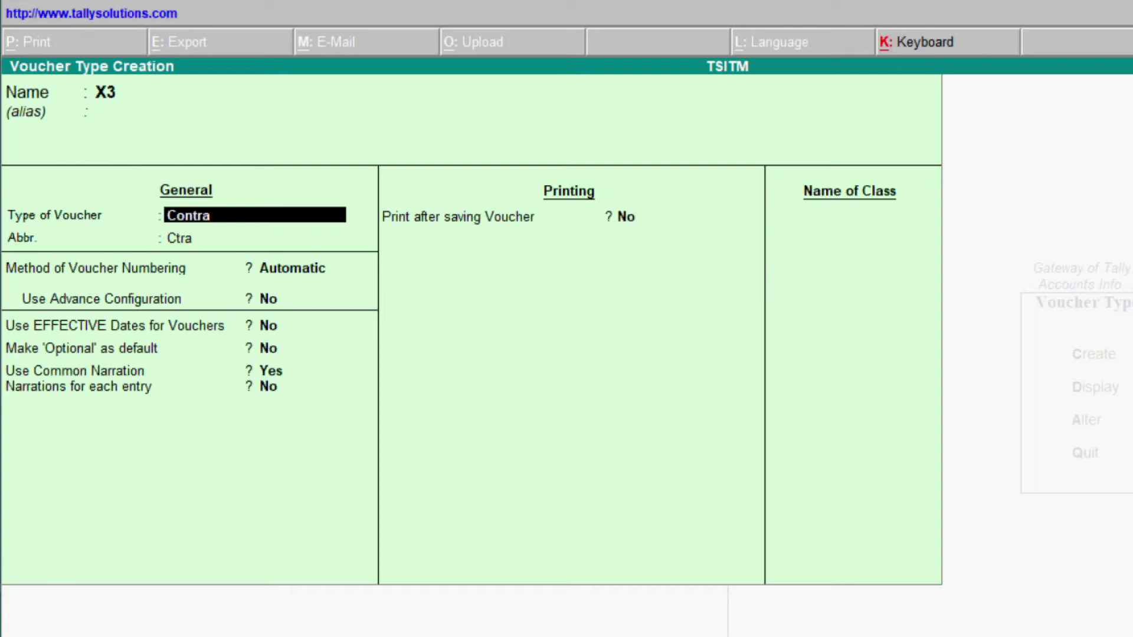
type("p")
key("Return")
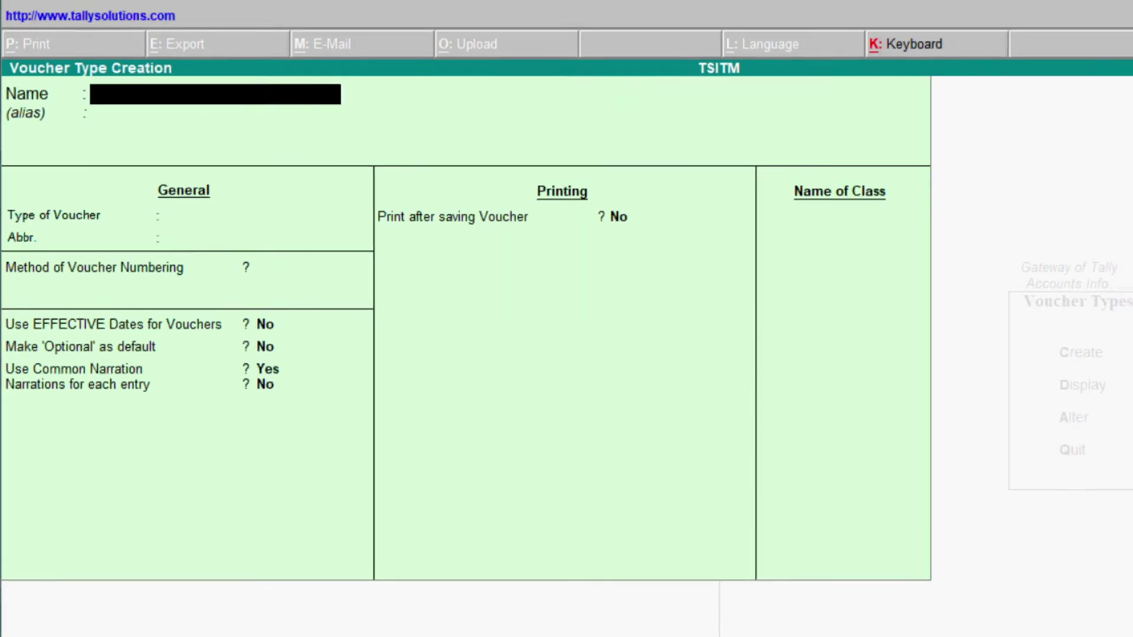
key("Escape")
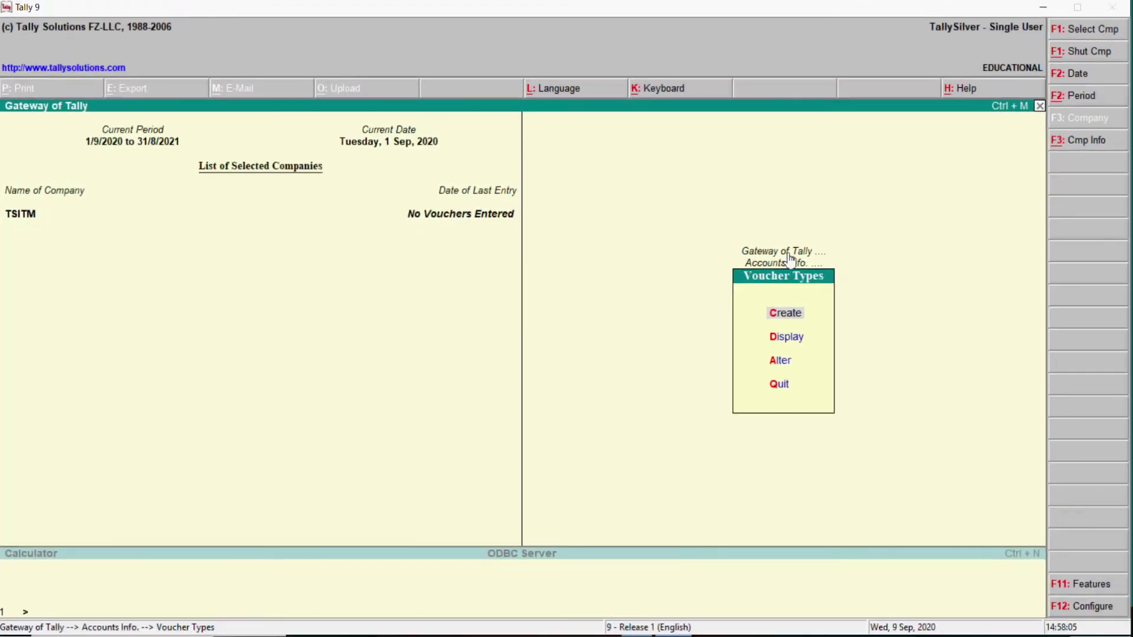
Display the list of voucher types to check the created ones, and close it
left_click(794, 342)
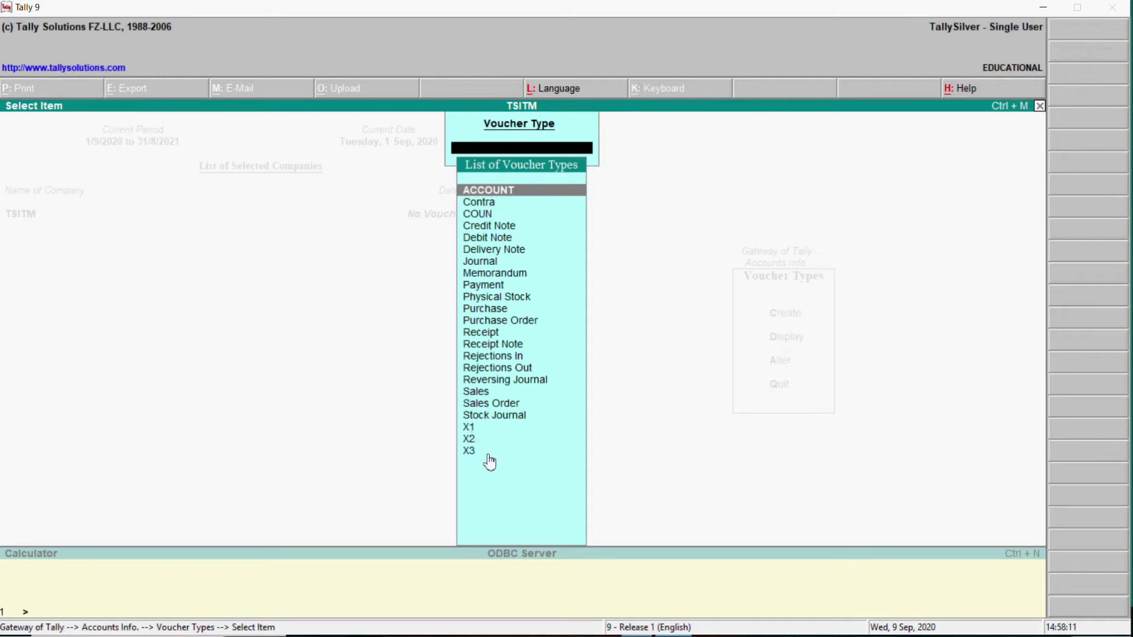
left_click(1039, 105)
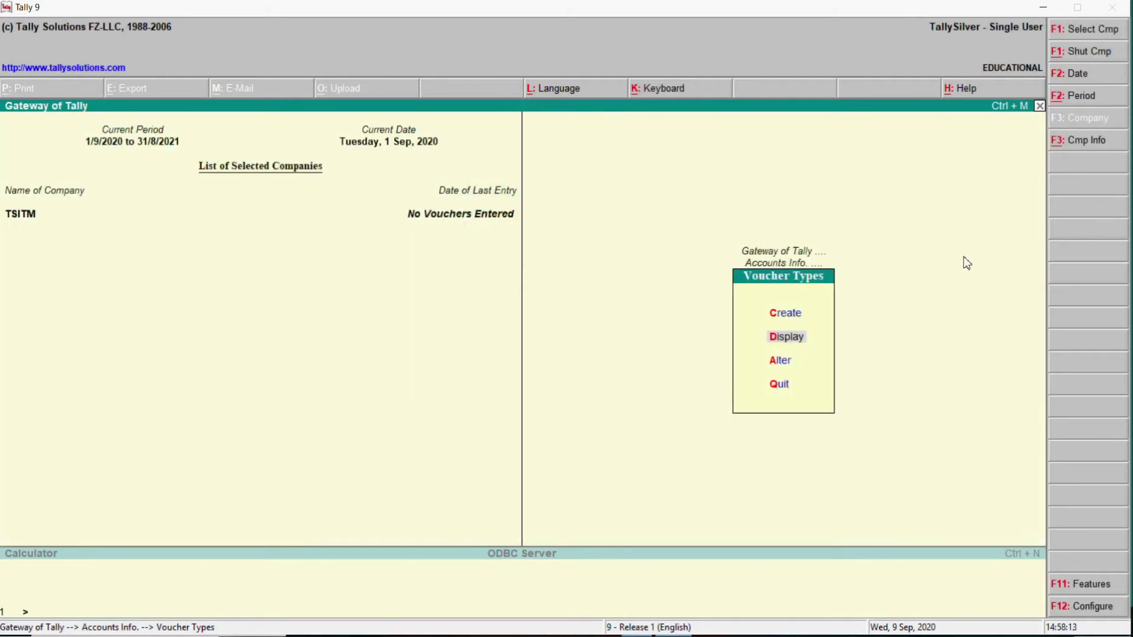
Open voucher type X2 for alteration, go through all its settings and accept them
left_click(783, 363)
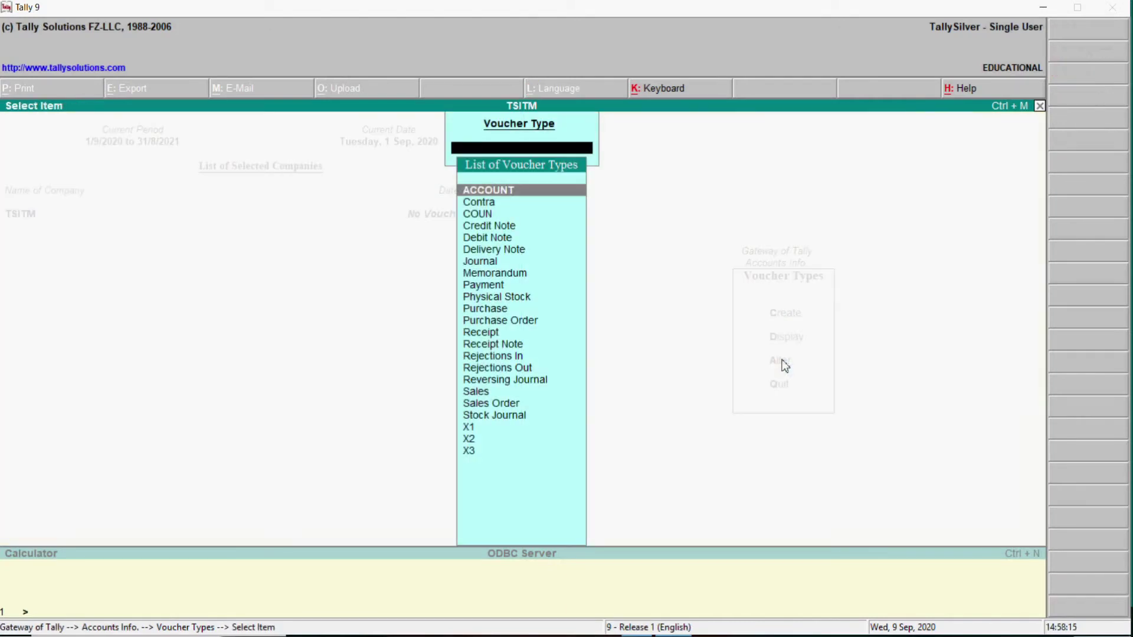
left_click(478, 440)
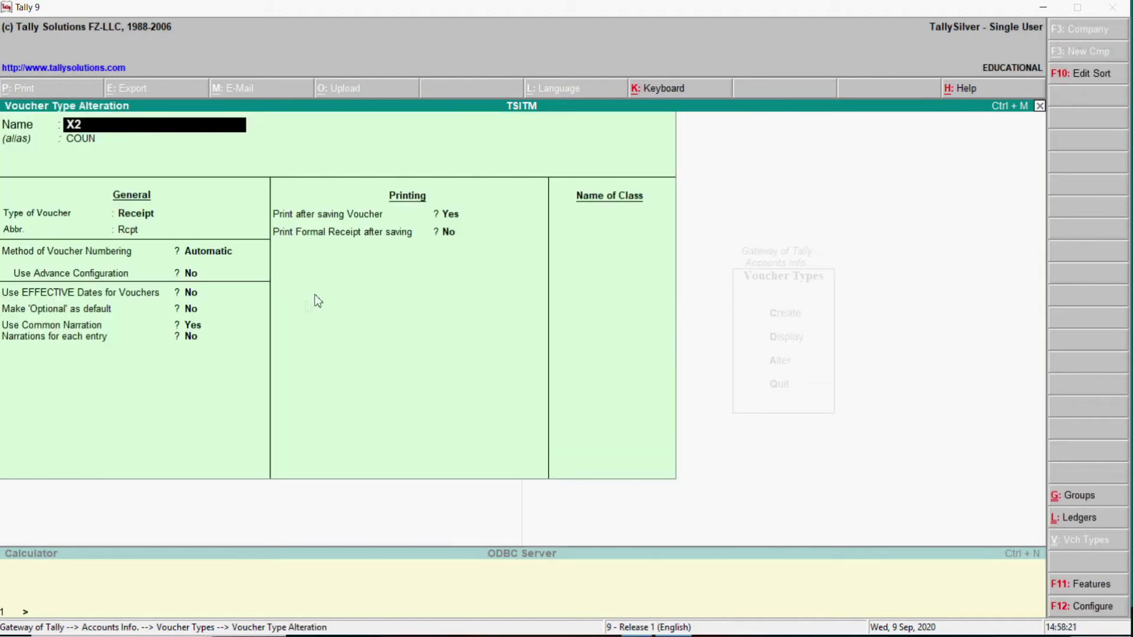
key("Return")
key("Return")
key("Return")
key("Return")
key("Return")
key("Return")
key("Return")
key("Return")
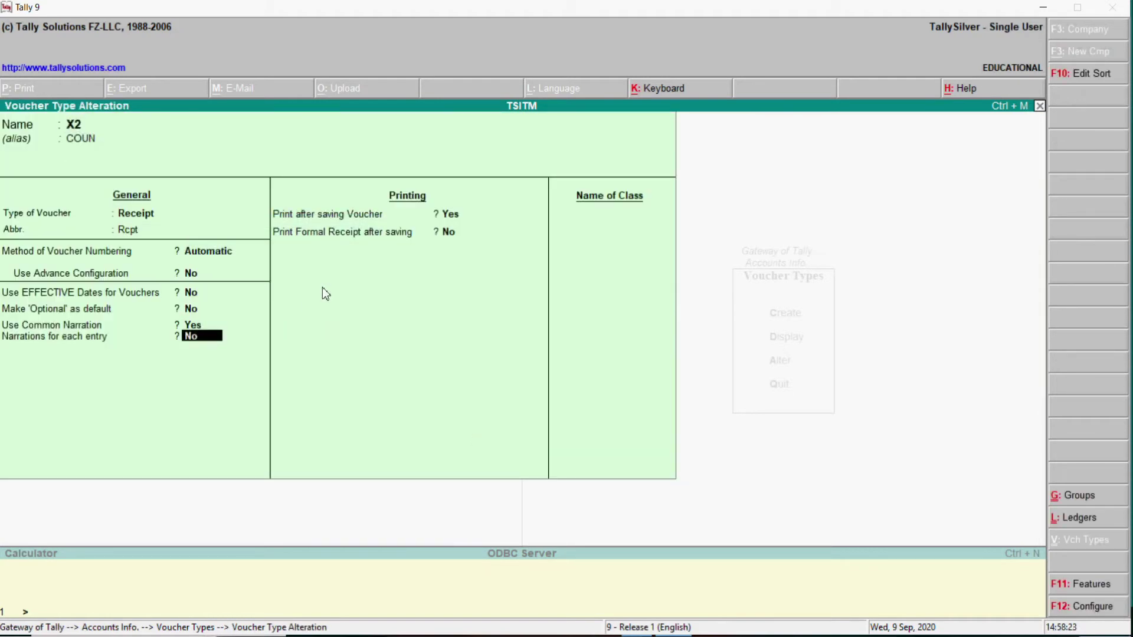
key("Return")
key("Return")
key("Return")
key("Return")
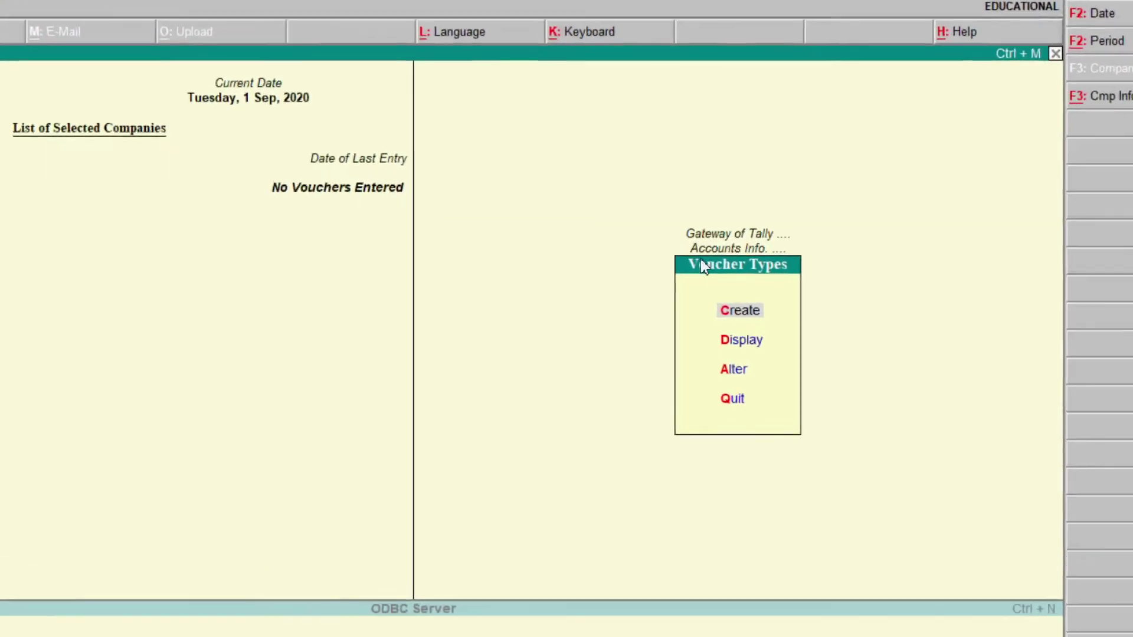
Return to the Gateway of Tally and start a receipt accounting voucher using voucher type X1
left_click(666, 237)
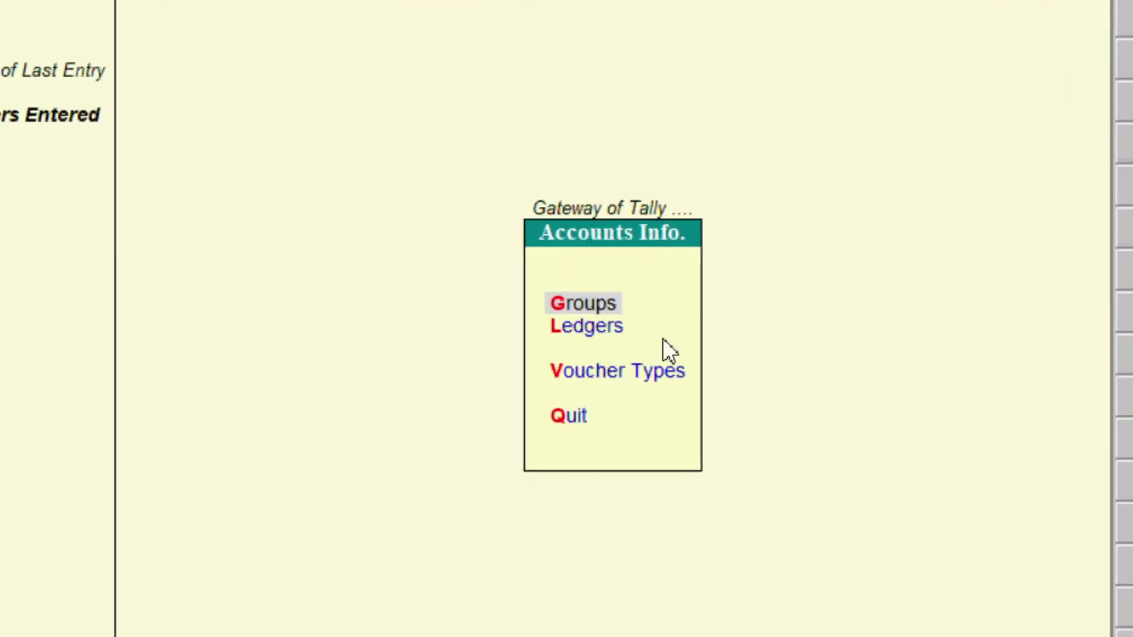
left_click(601, 208)
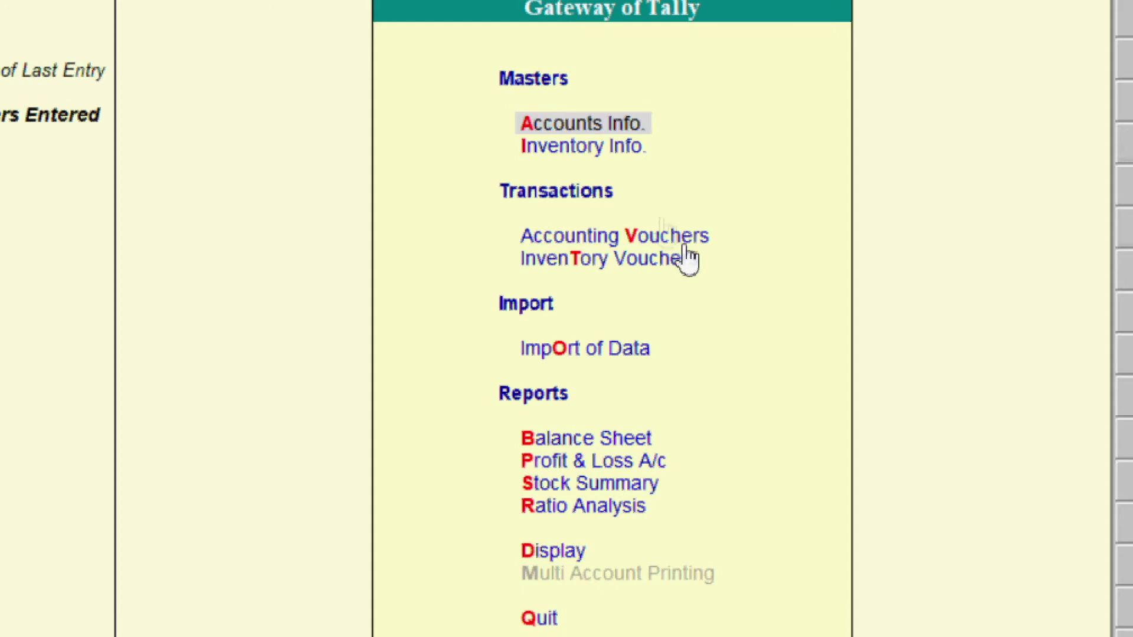
left_click(652, 242)
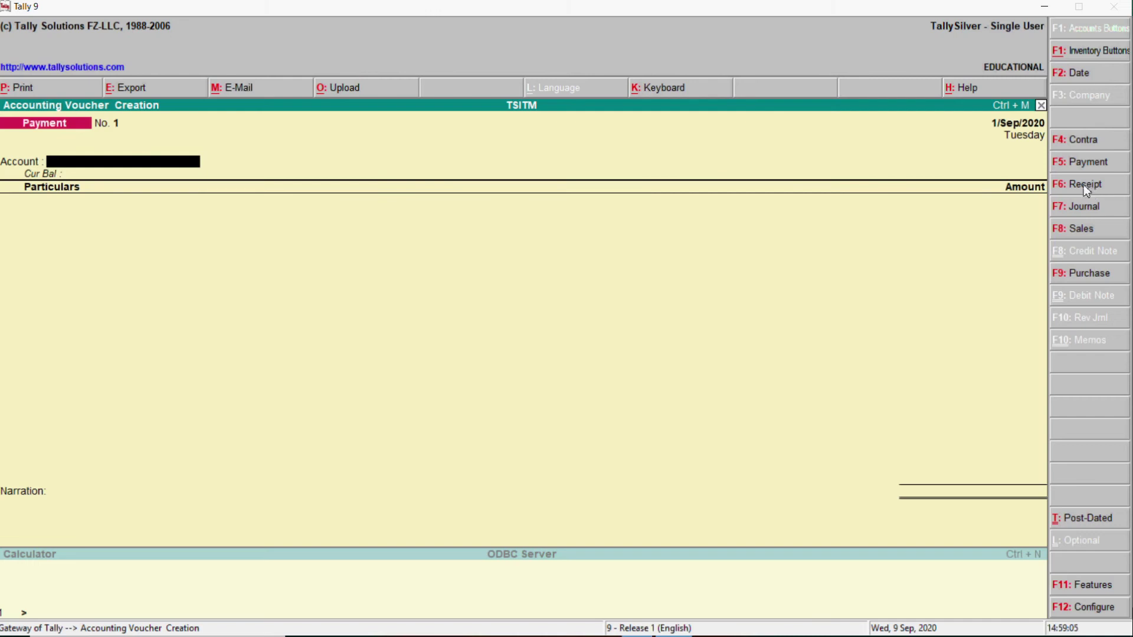
left_click(1083, 185)
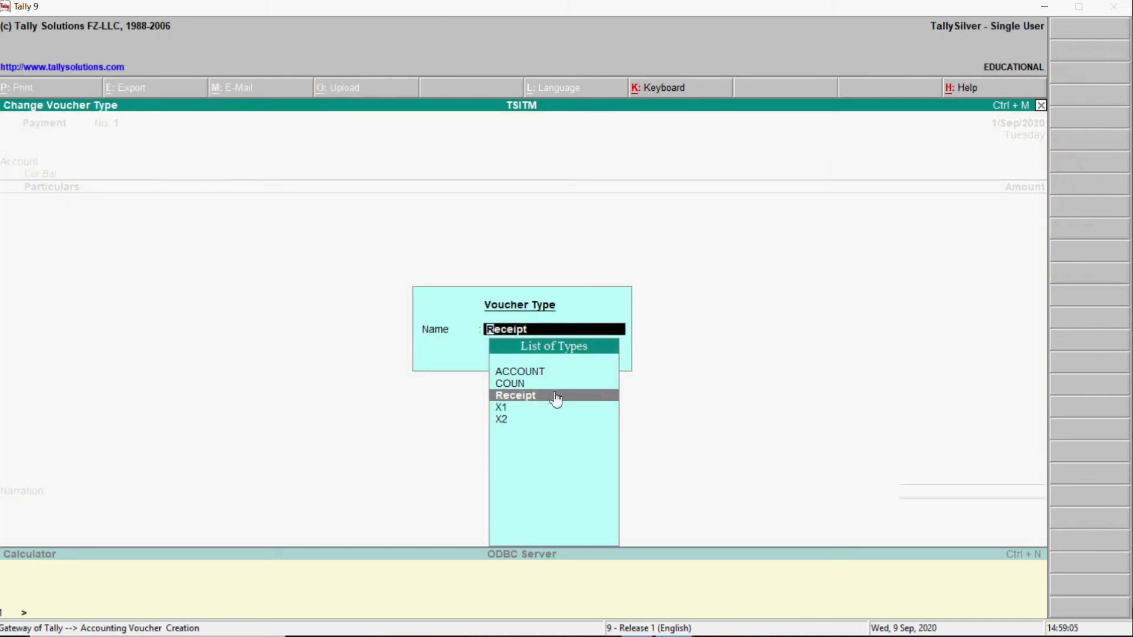
left_click(503, 410)
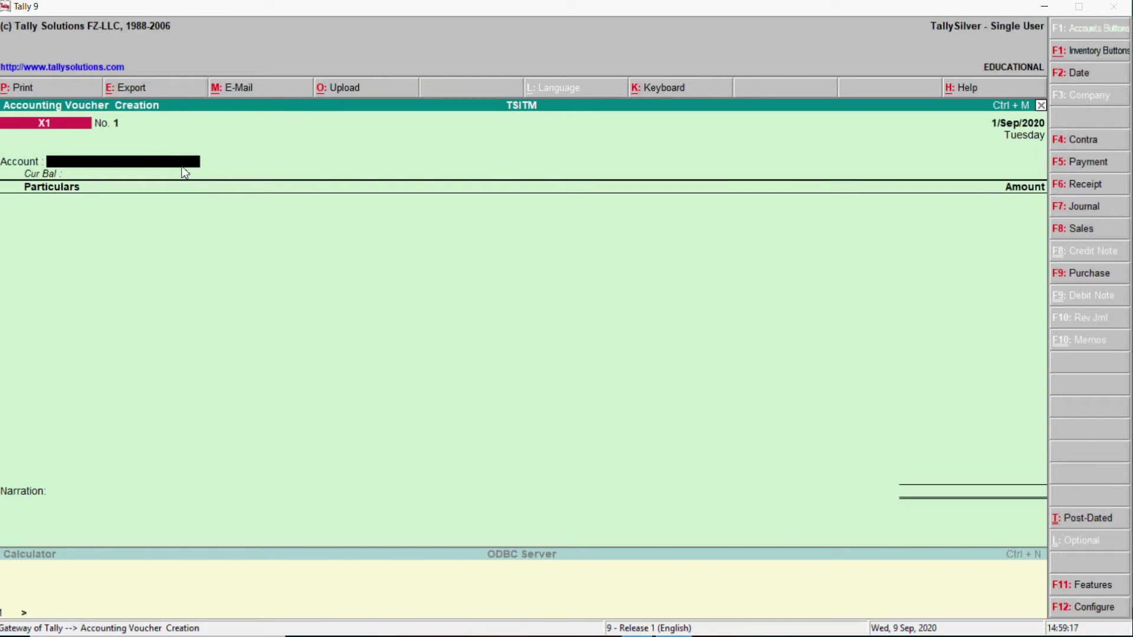
Set the X1 voucher's account to Cash and enter the BA ledger under particulars with an amount of 1,500
type("b")
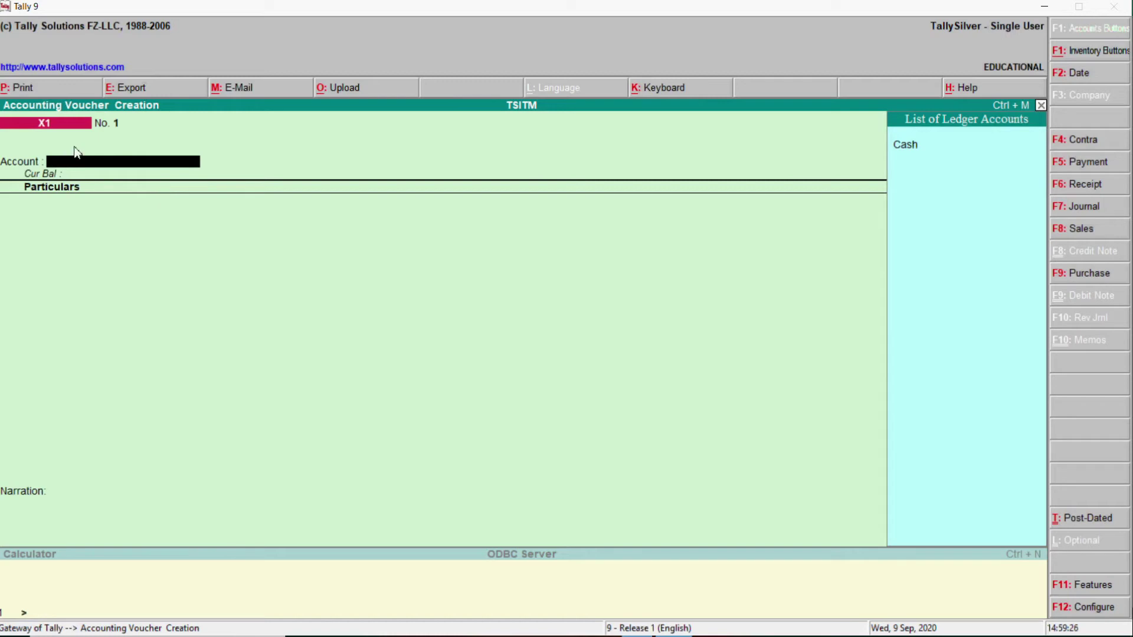
left_click(913, 149)
left_click(912, 147)
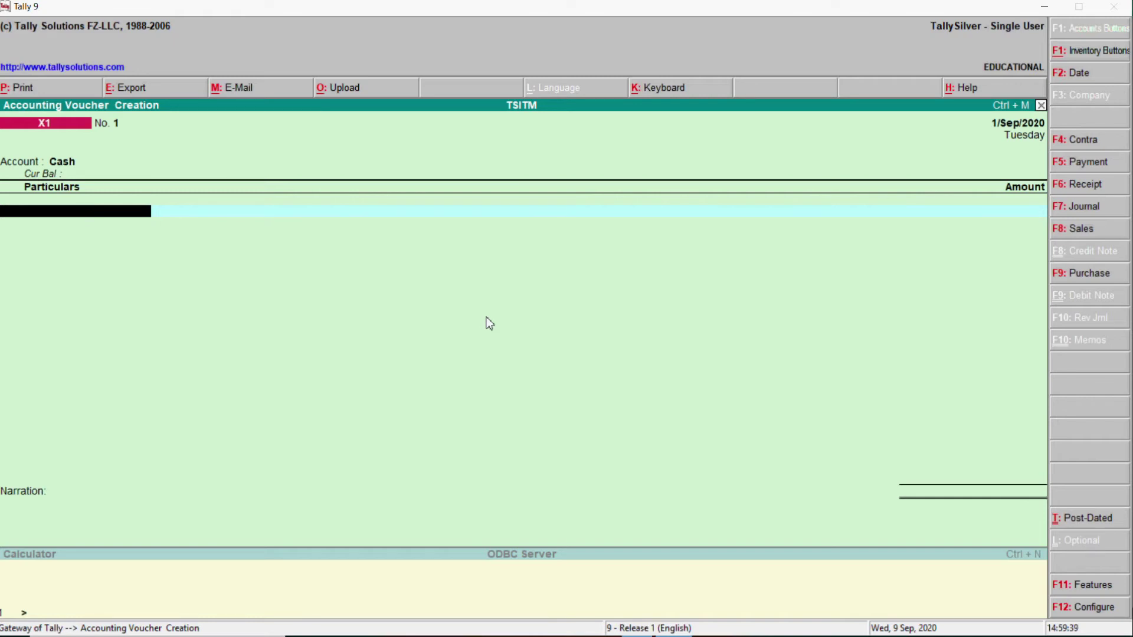
type("BA")
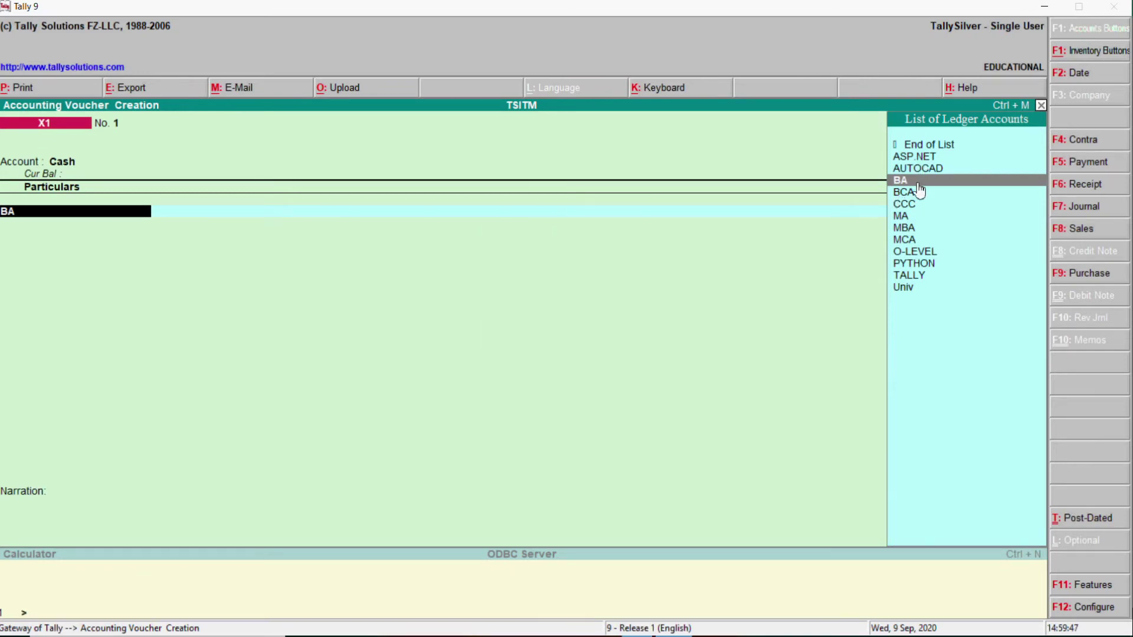
key("Return")
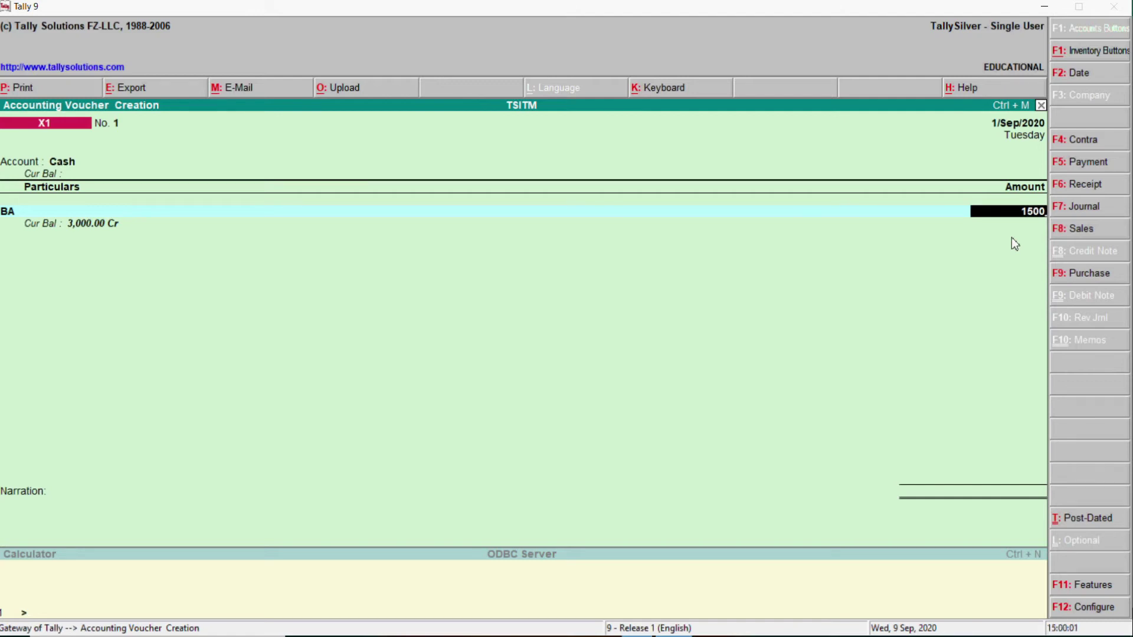
key("Return")
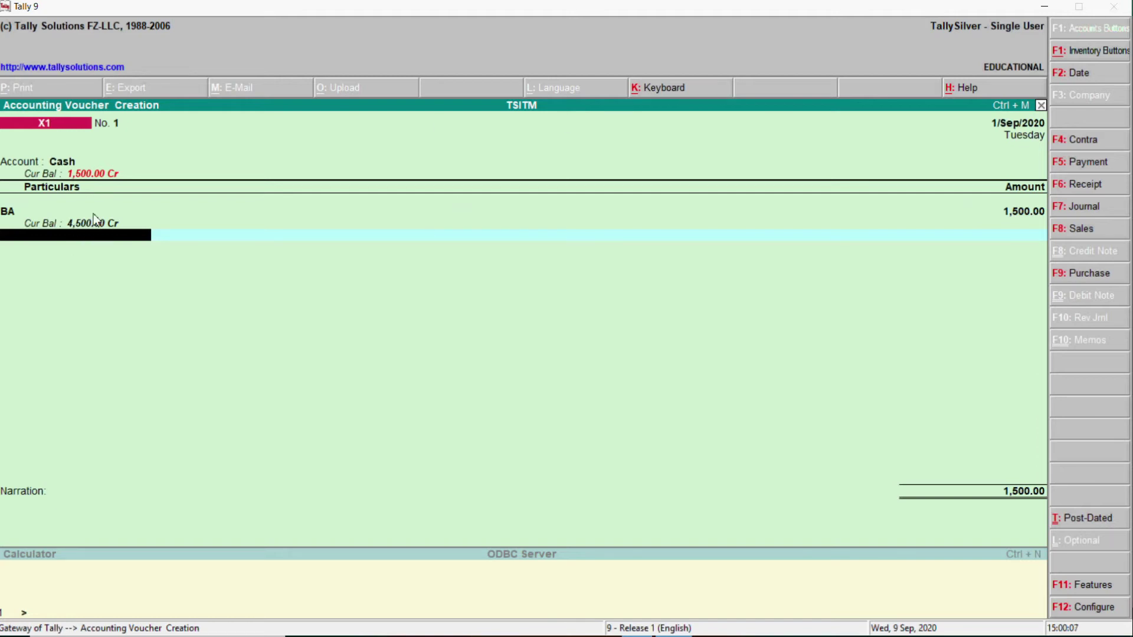
Add the narration "ADMISSION DONE 2900 DUE IS 1400 RS/ TIME 20 DAYS OTHERWISE 2 RS PAR DAY FINE" and accept the X1 voucher
key("Return")
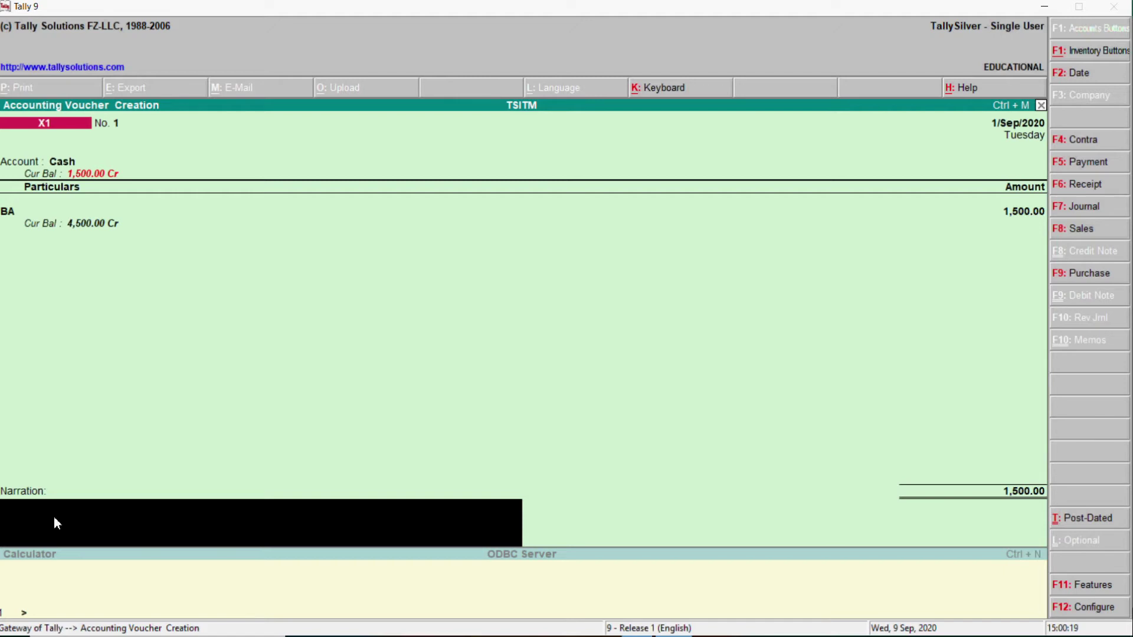
type("ADMISSION DONE 2900")
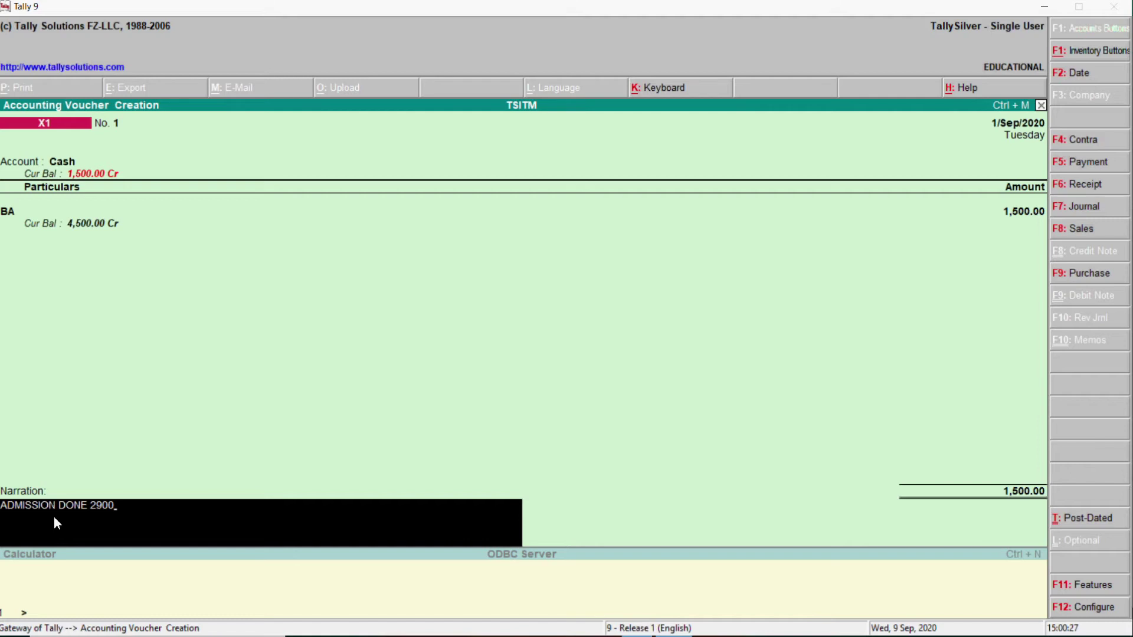
type(" DUE IS")
type("1400 RS/ TIME 200")
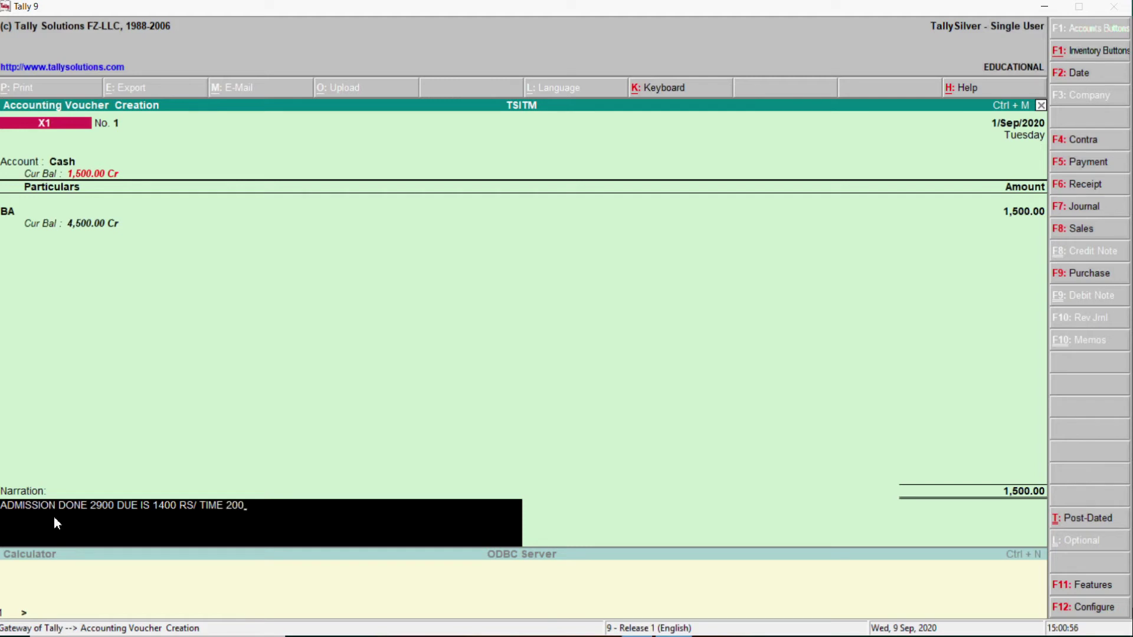
key("BackSpace")
type("DAYS OTHERWISE 2 RS PAR DAY FINE")
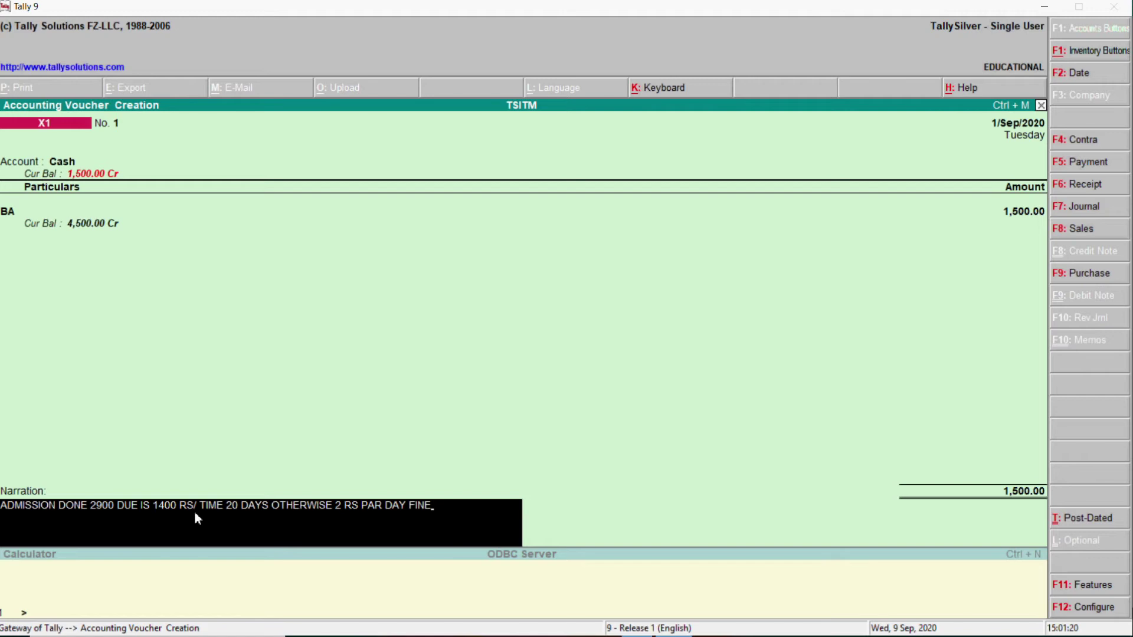
key("Return")
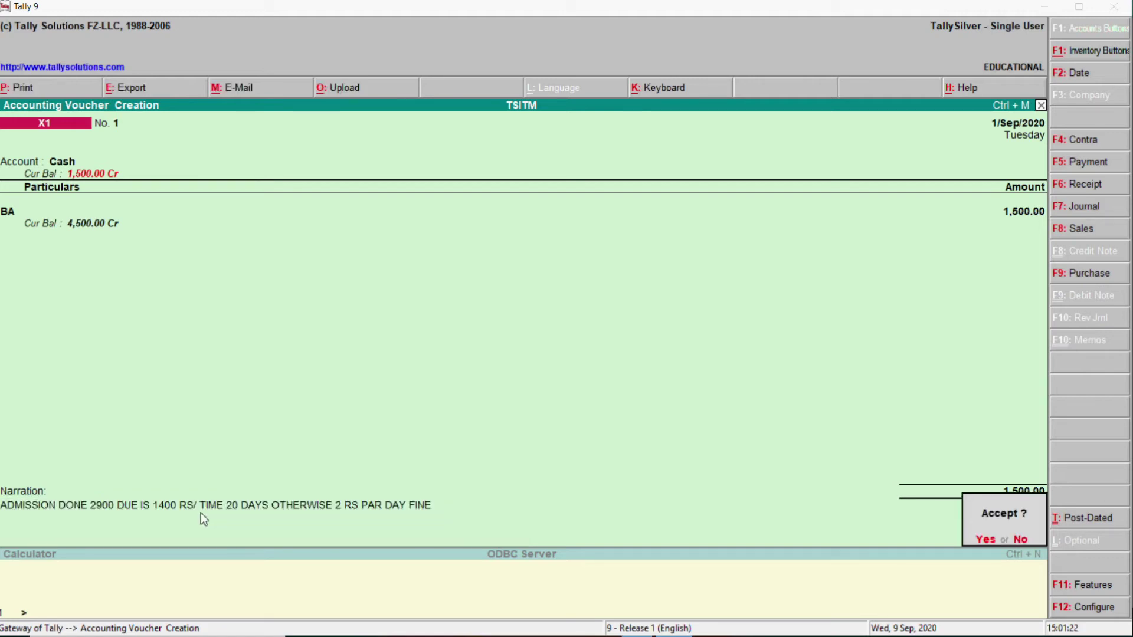
key("Return")
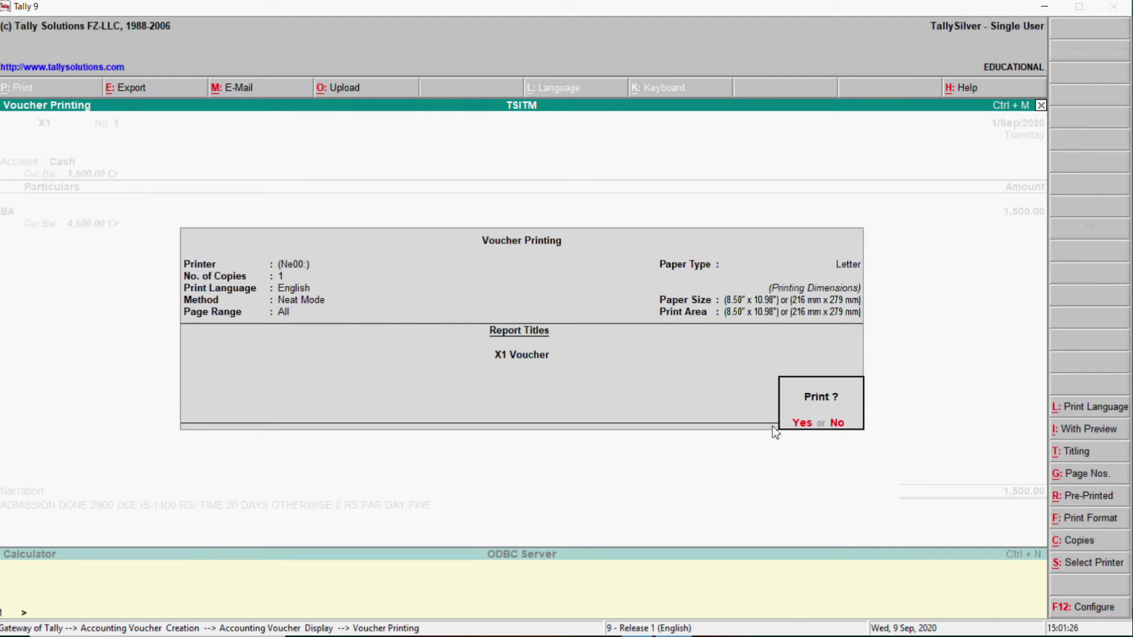
Print the X1 voucher to an OpenXPS document named RAM on the Desktop
left_click(812, 423)
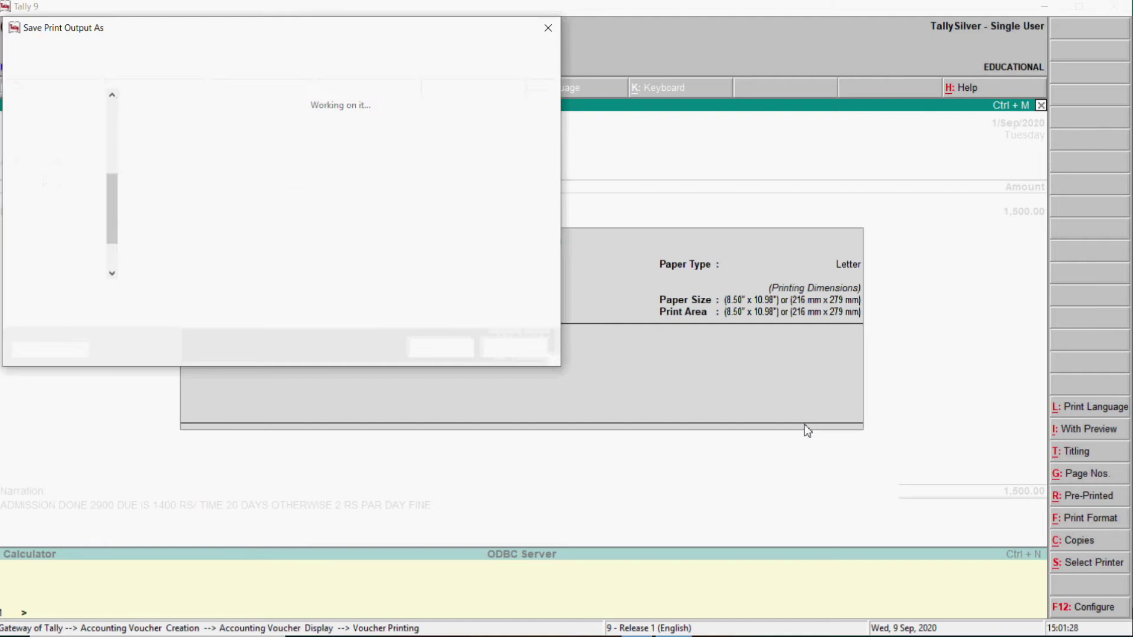
left_click(58, 138)
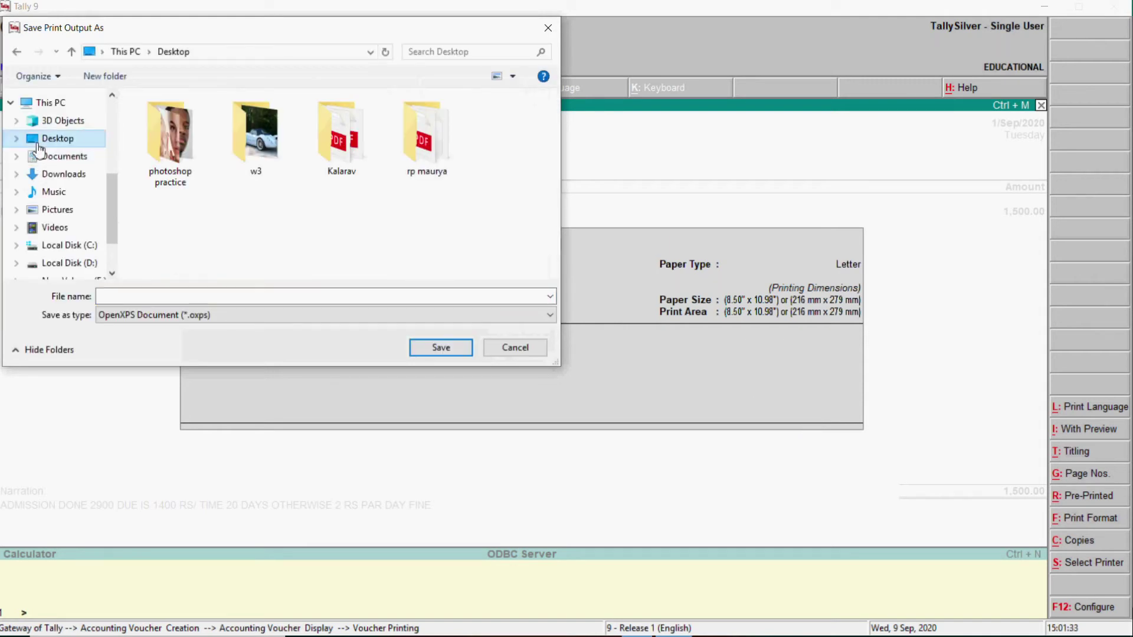
left_click(204, 298)
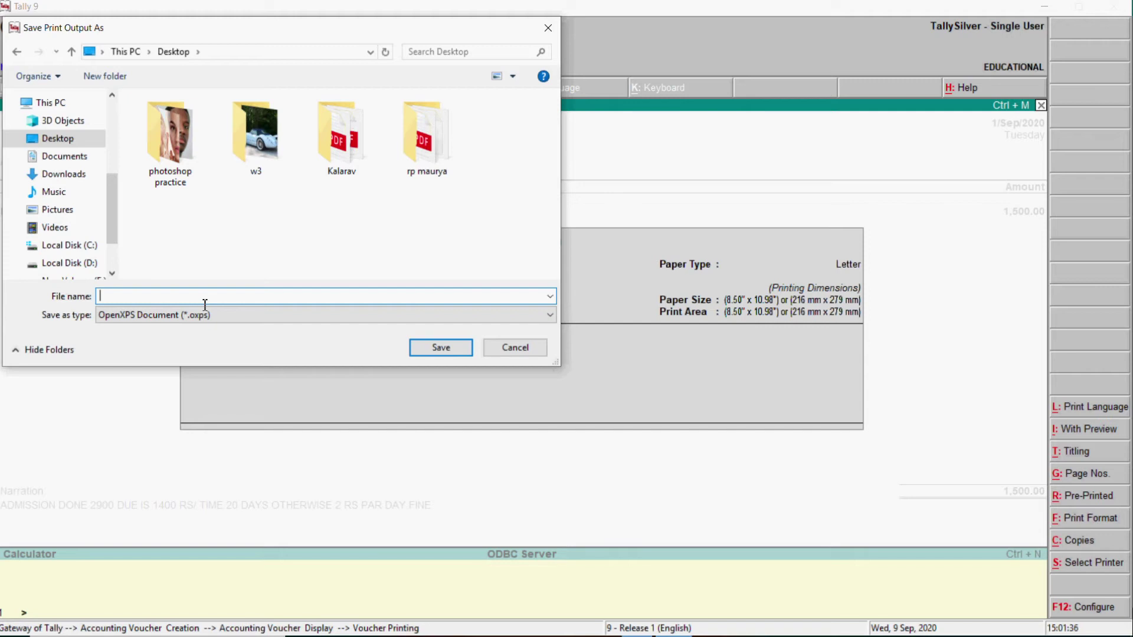
type("RAM")
key("Return")
Open the RAM file from the desktop in XPS Viewer and examine the printed voucher and its title
key("super+d")
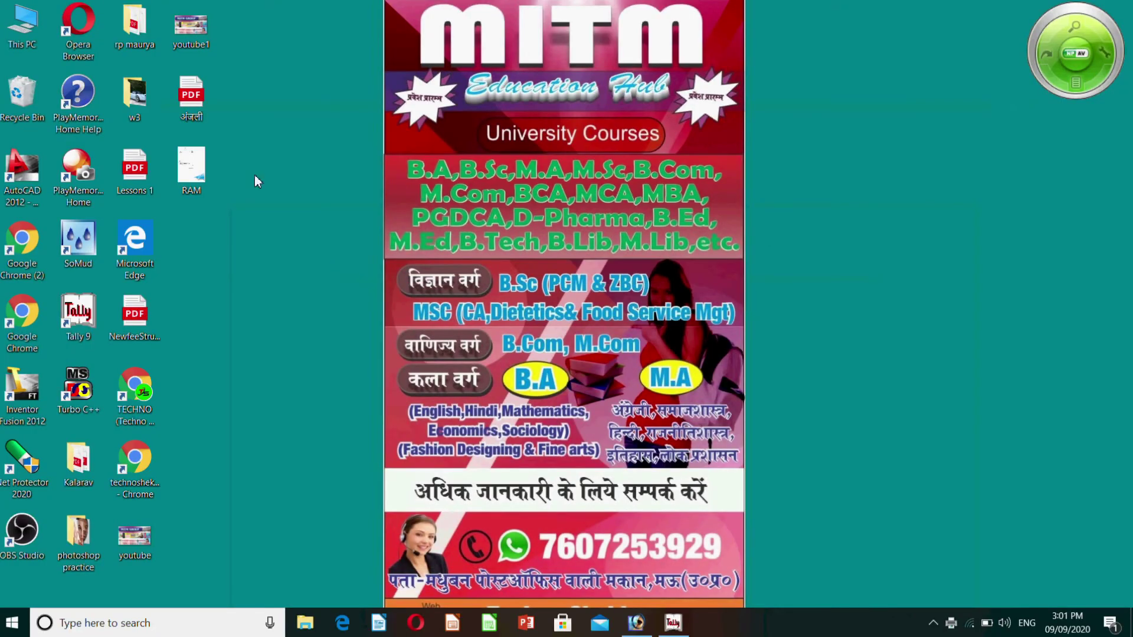
double_click(191, 166)
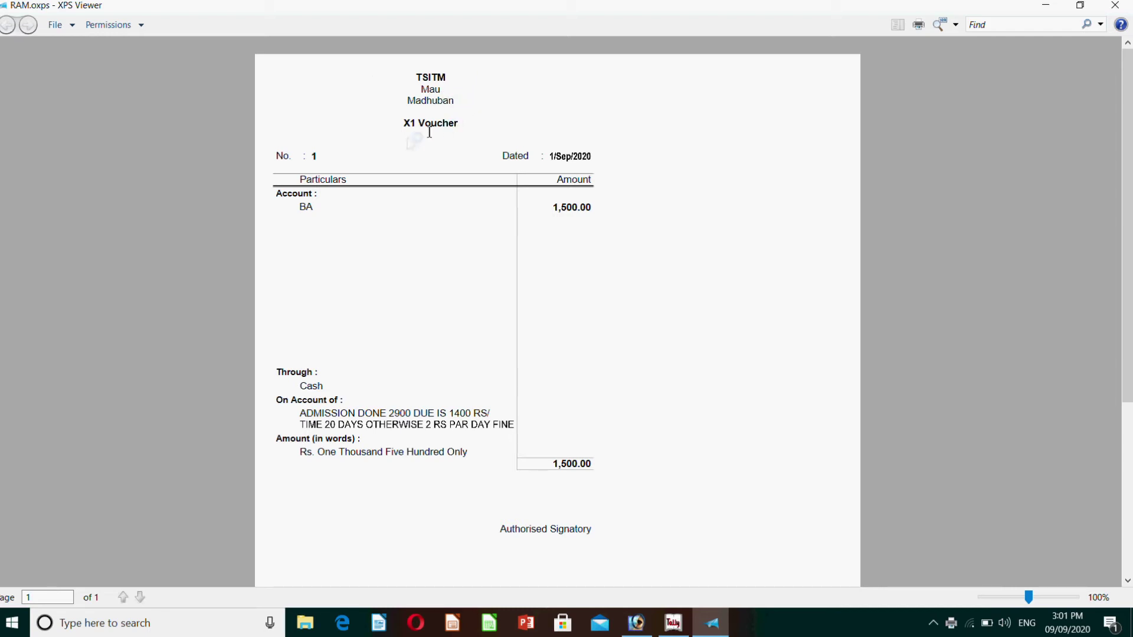
left_click_drag(399, 140, 468, 140)
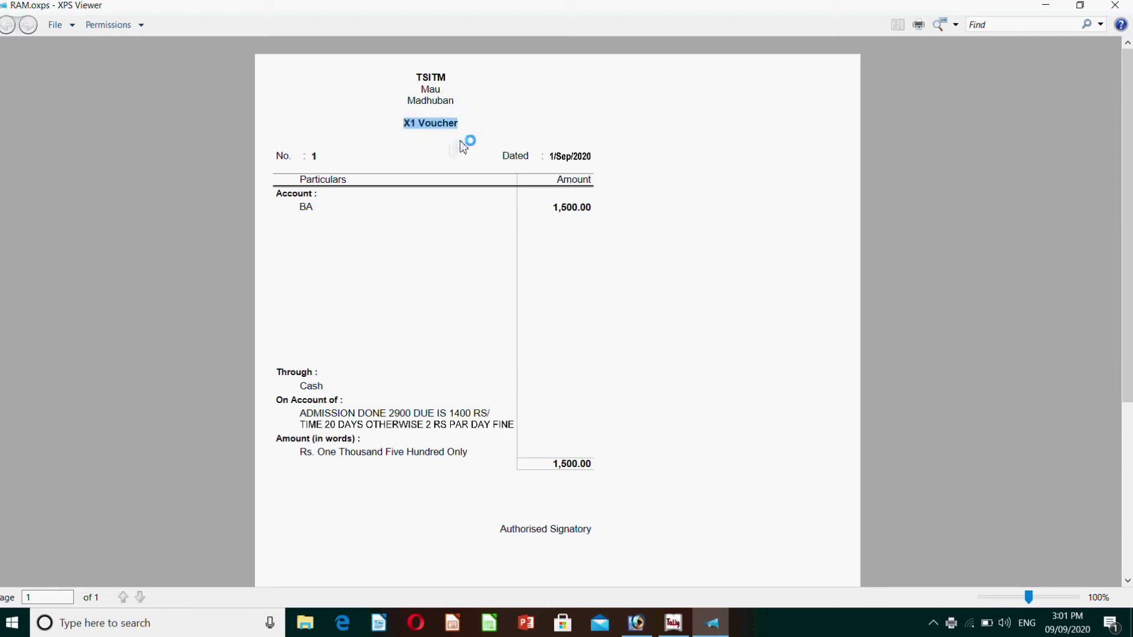
left_click(457, 148)
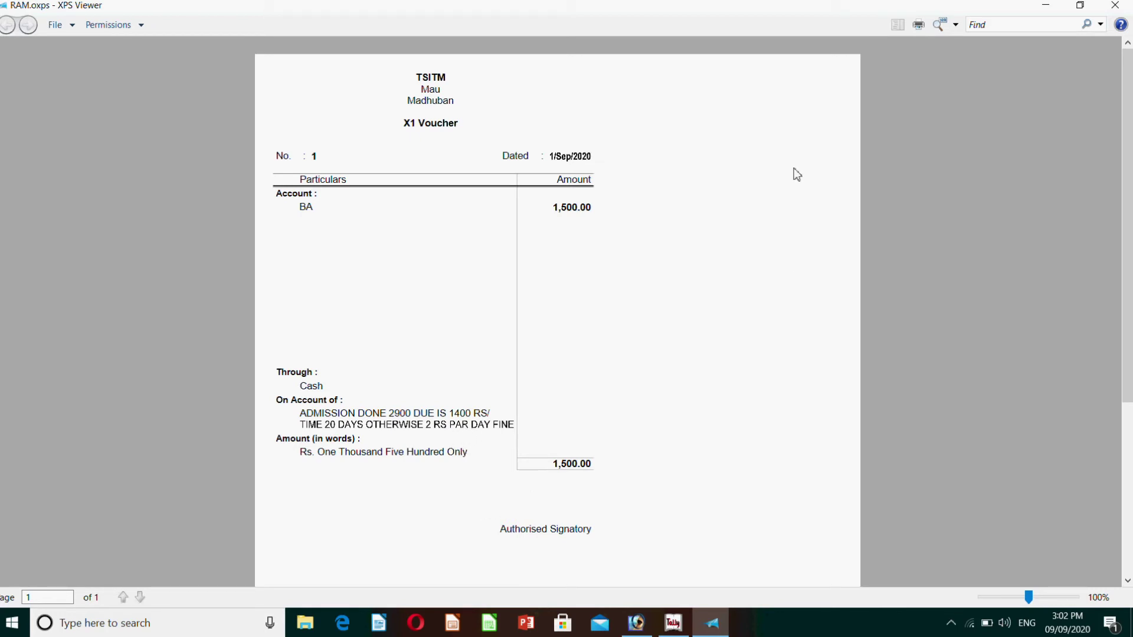
Try to print one copy of the RAM voucher document on the Canon LBP2900 printer
left_click(919, 26)
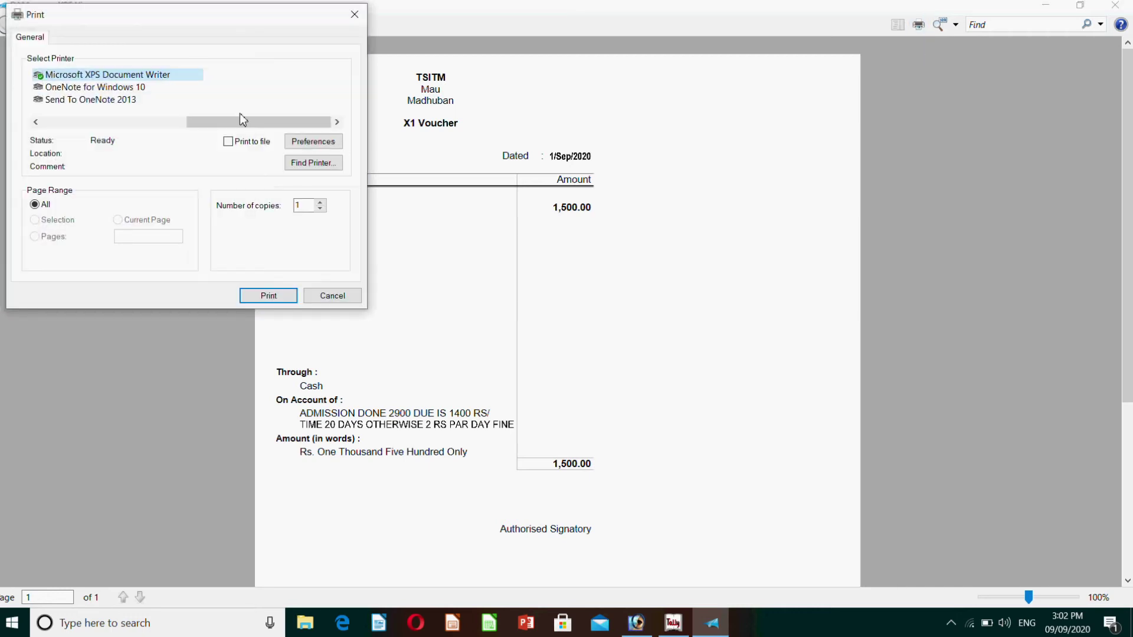
left_click_drag(254, 122, 103, 125)
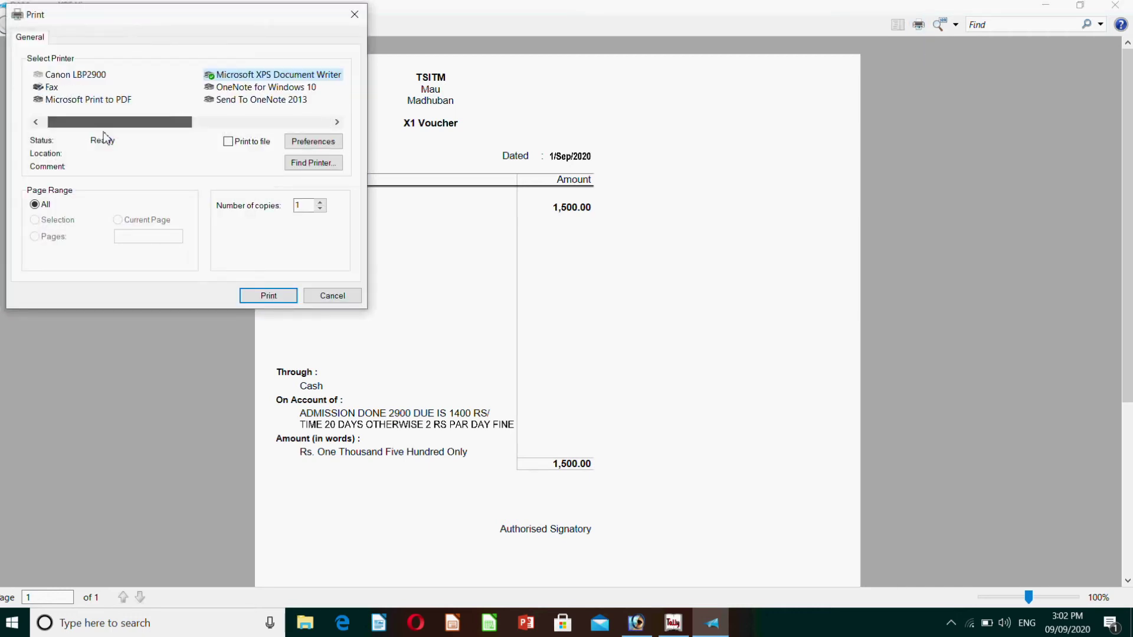
left_click(88, 75)
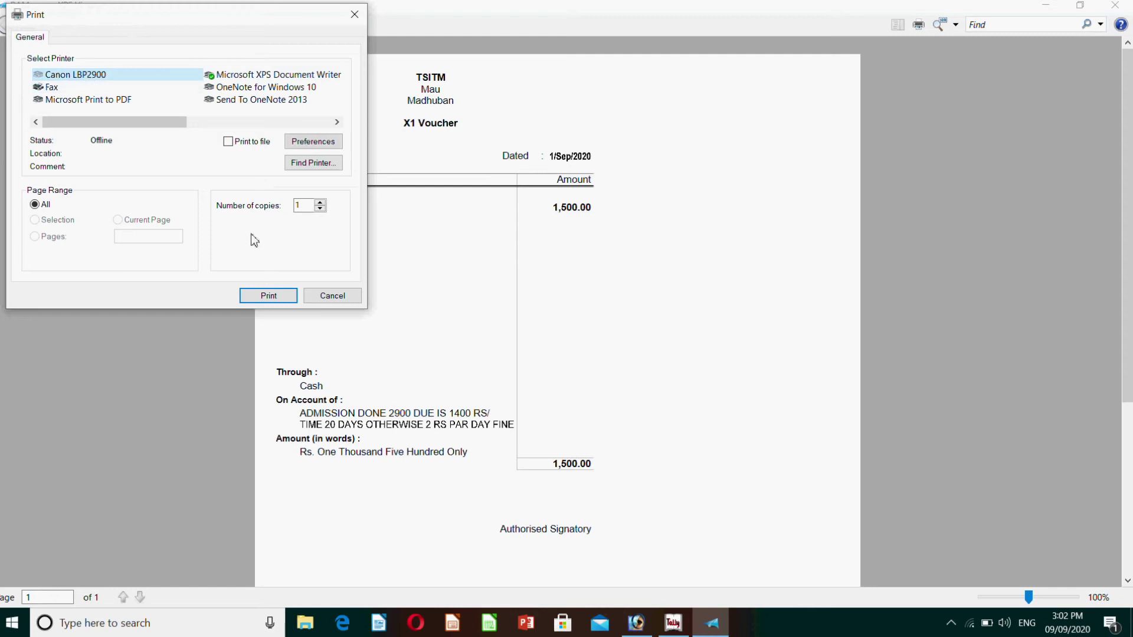
left_click(285, 300)
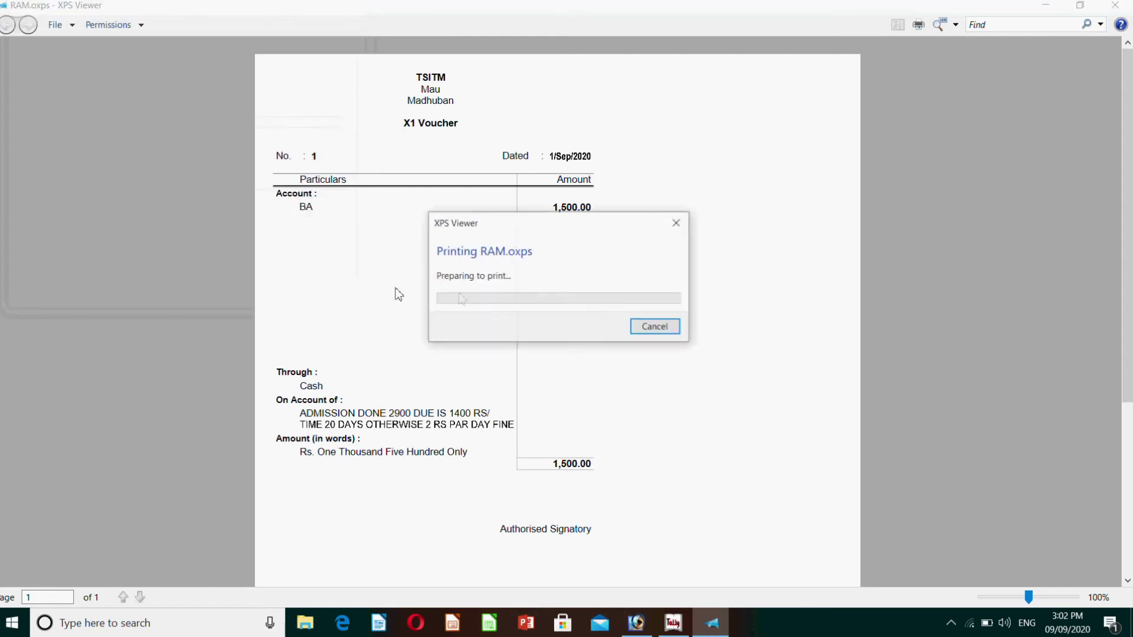
left_click(650, 334)
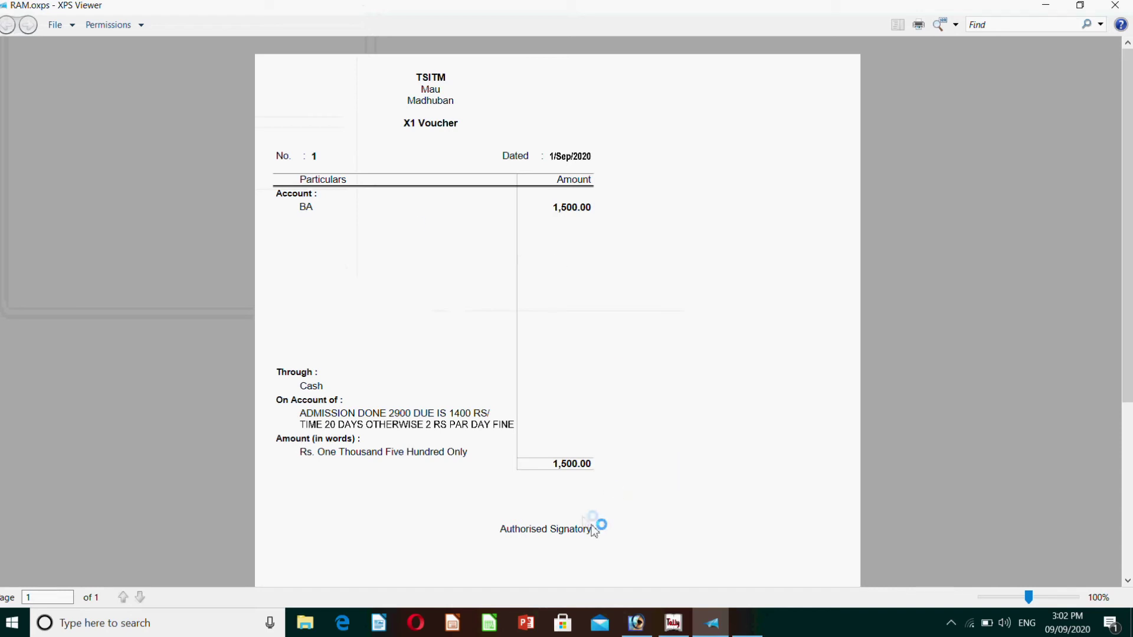
Look over the whole voucher document, and switch back to Tally to open Inventory Info. for the TSITM company
scroll(690, 491, "down", 5)
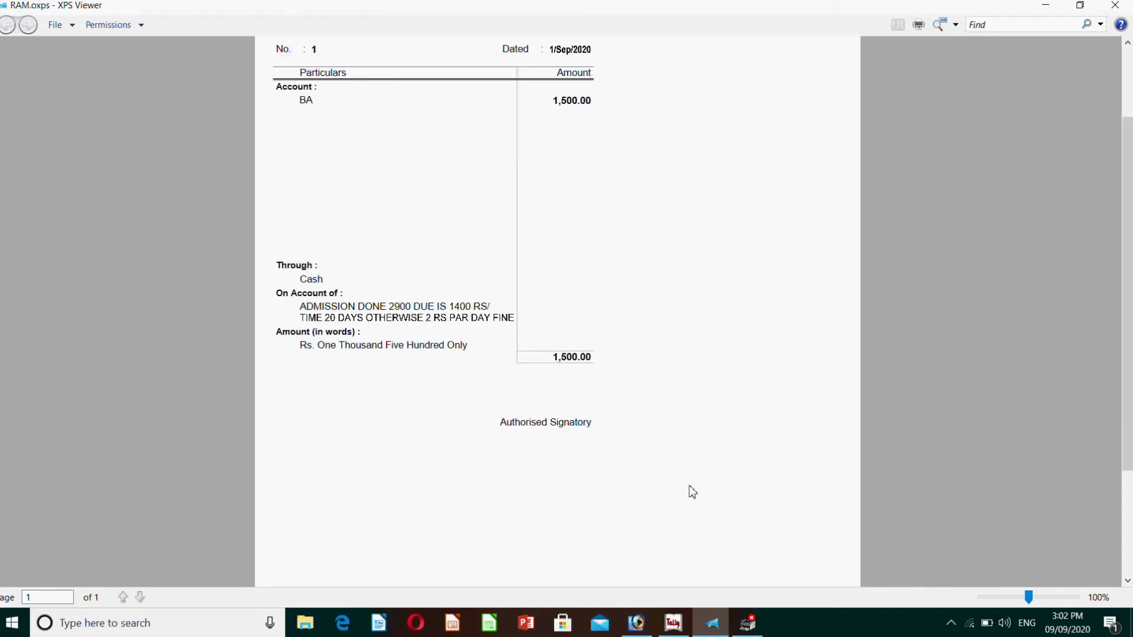
scroll(700, 501, "up", 5)
scroll(702, 500, "up", 1)
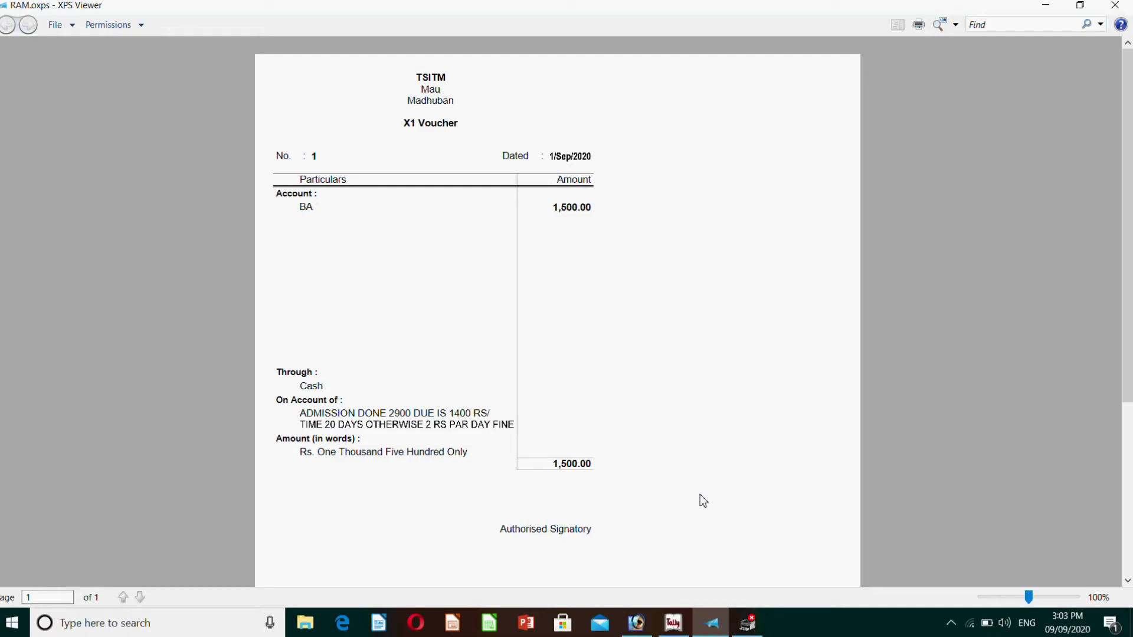
key("alt+Tab")
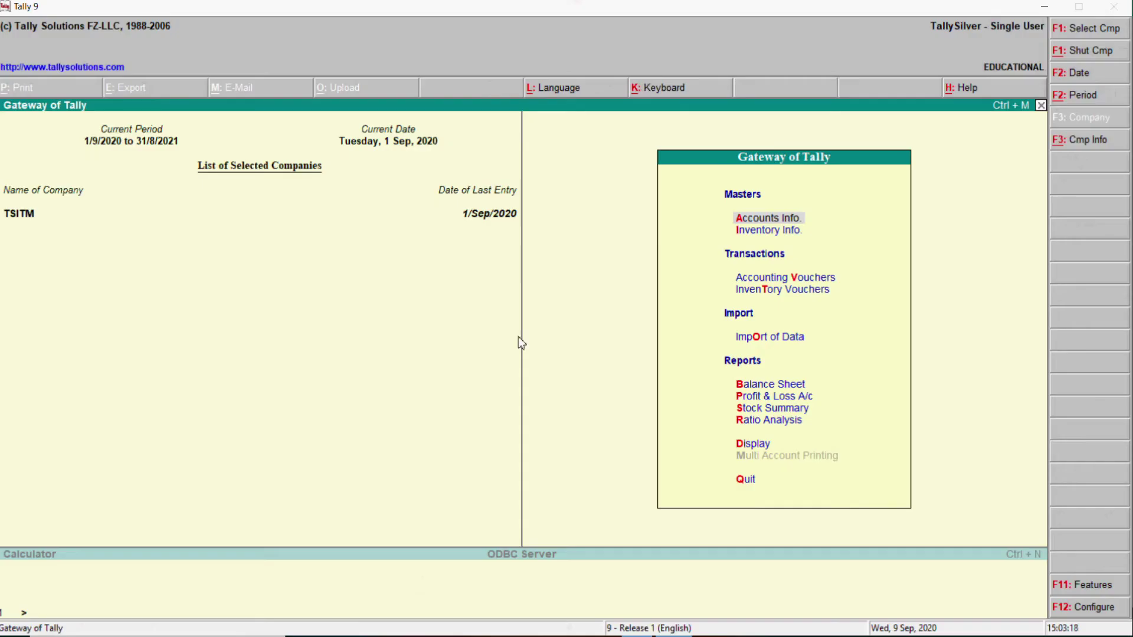
left_click(787, 235)
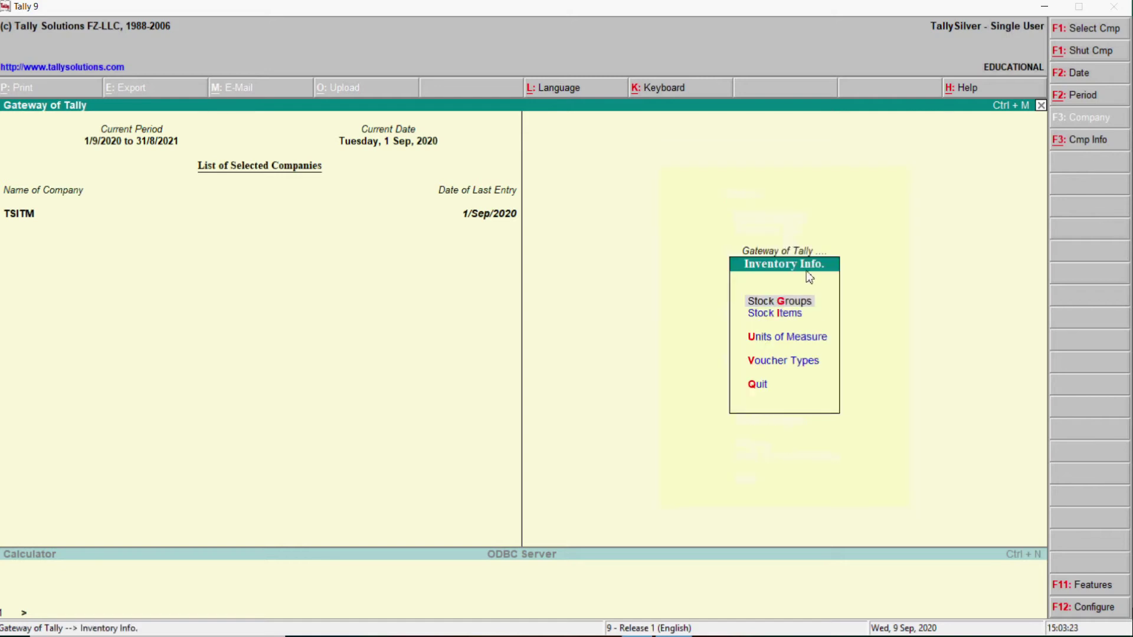